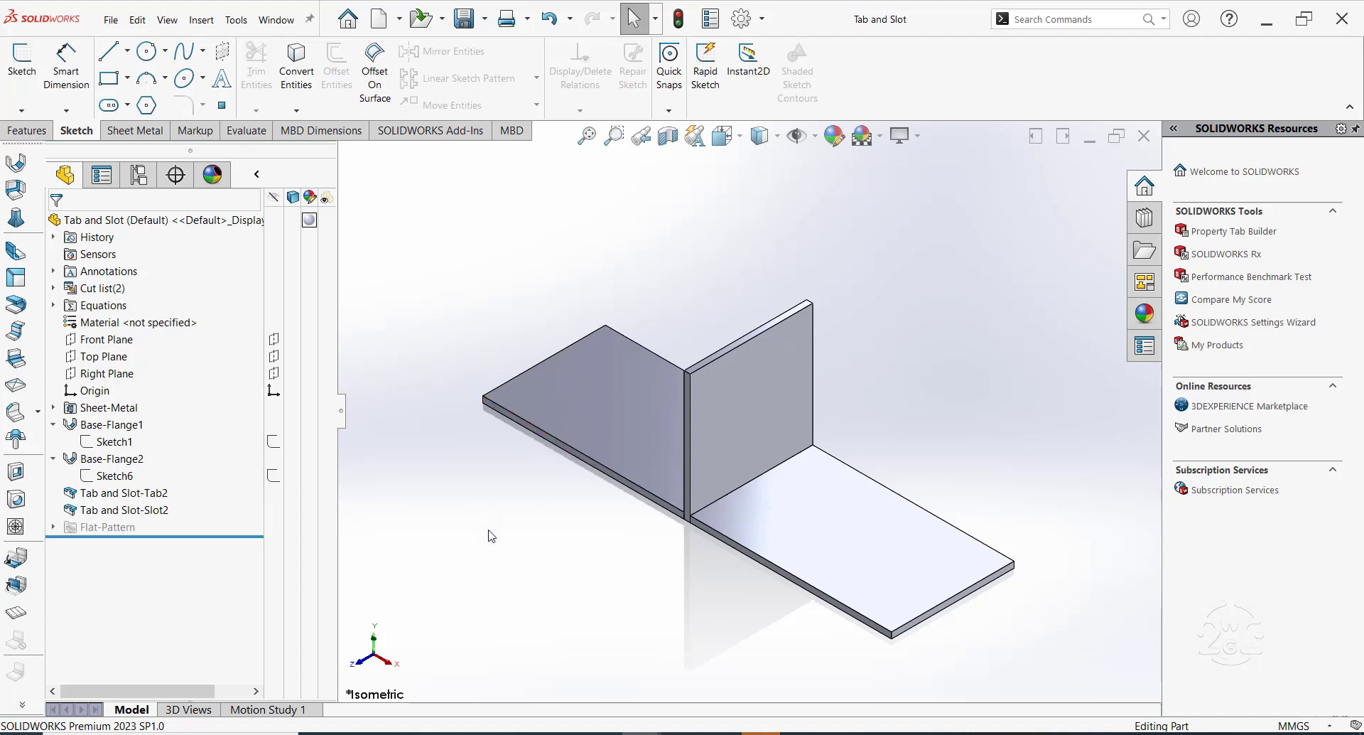
Orbit the finished Tab and Slot part to view it from below, then show the Window menu's open documents
mouse_move(489, 535)
middle_mouse_down()
mouse_move(484, 301)
mouse_move(492, 551)
middle_mouse_up()
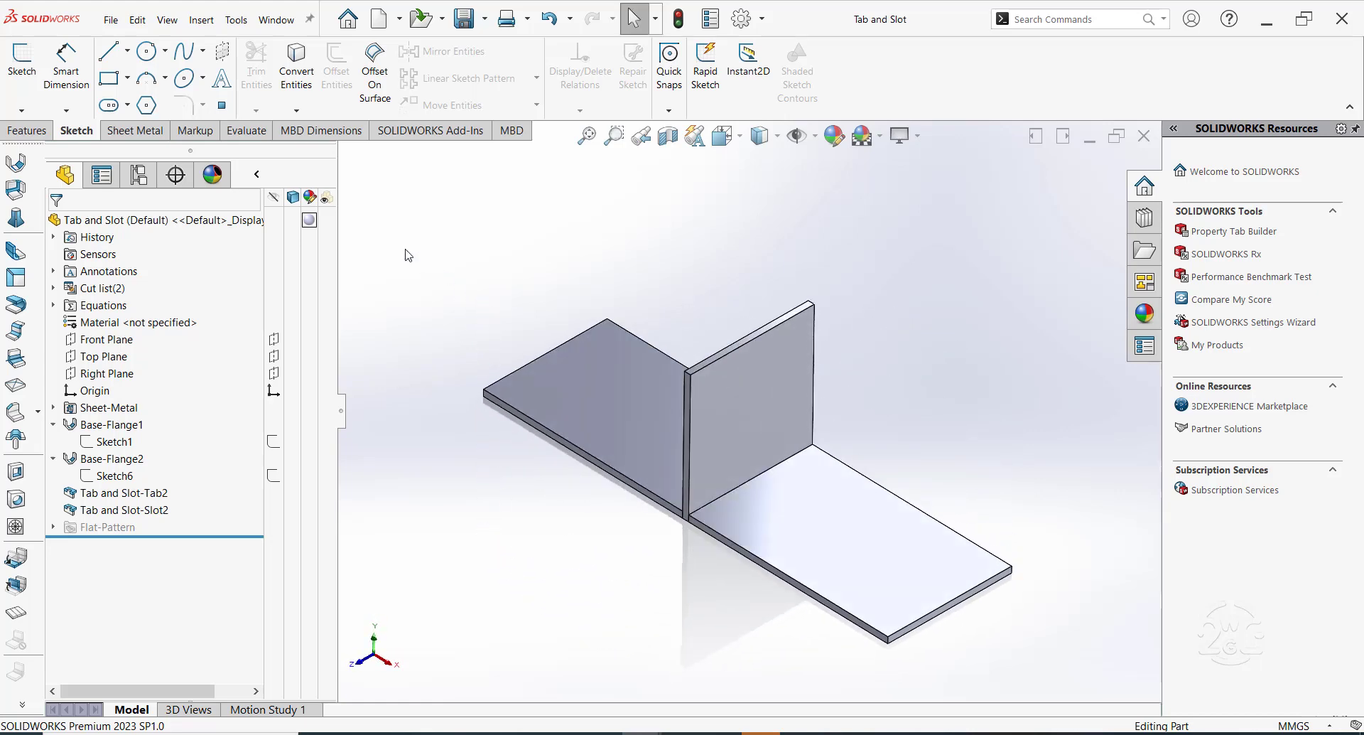
left_click(275, 23)
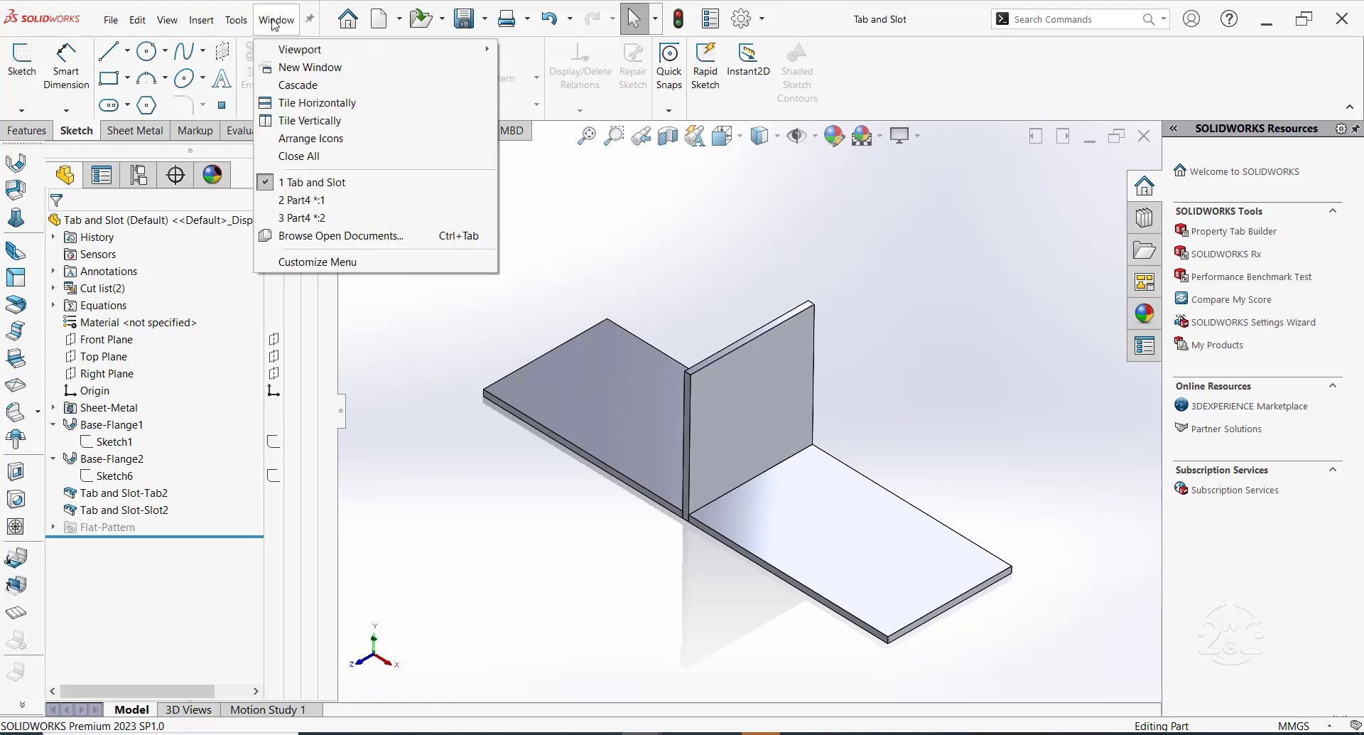
Switch to Part4 and start a new sketch on the Front Plane
left_click(304, 201)
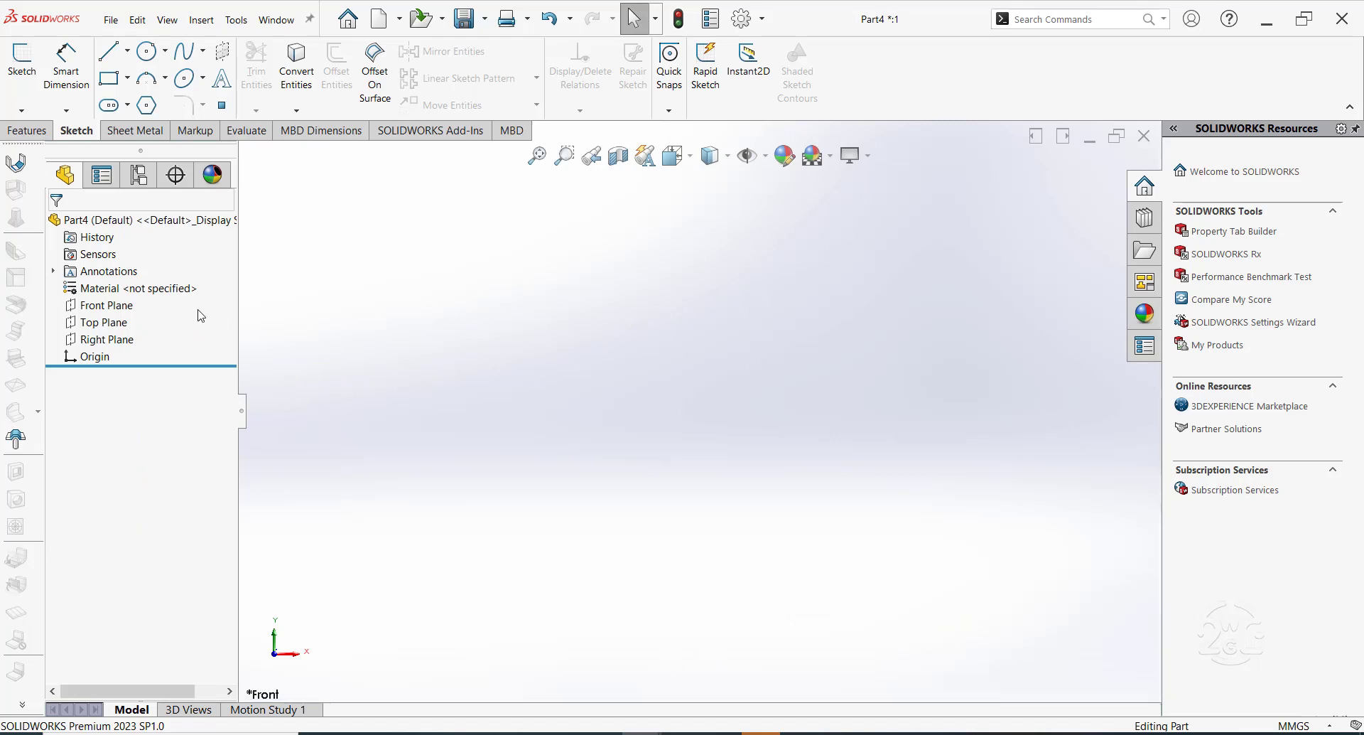
left_click(115, 310)
left_click(126, 284)
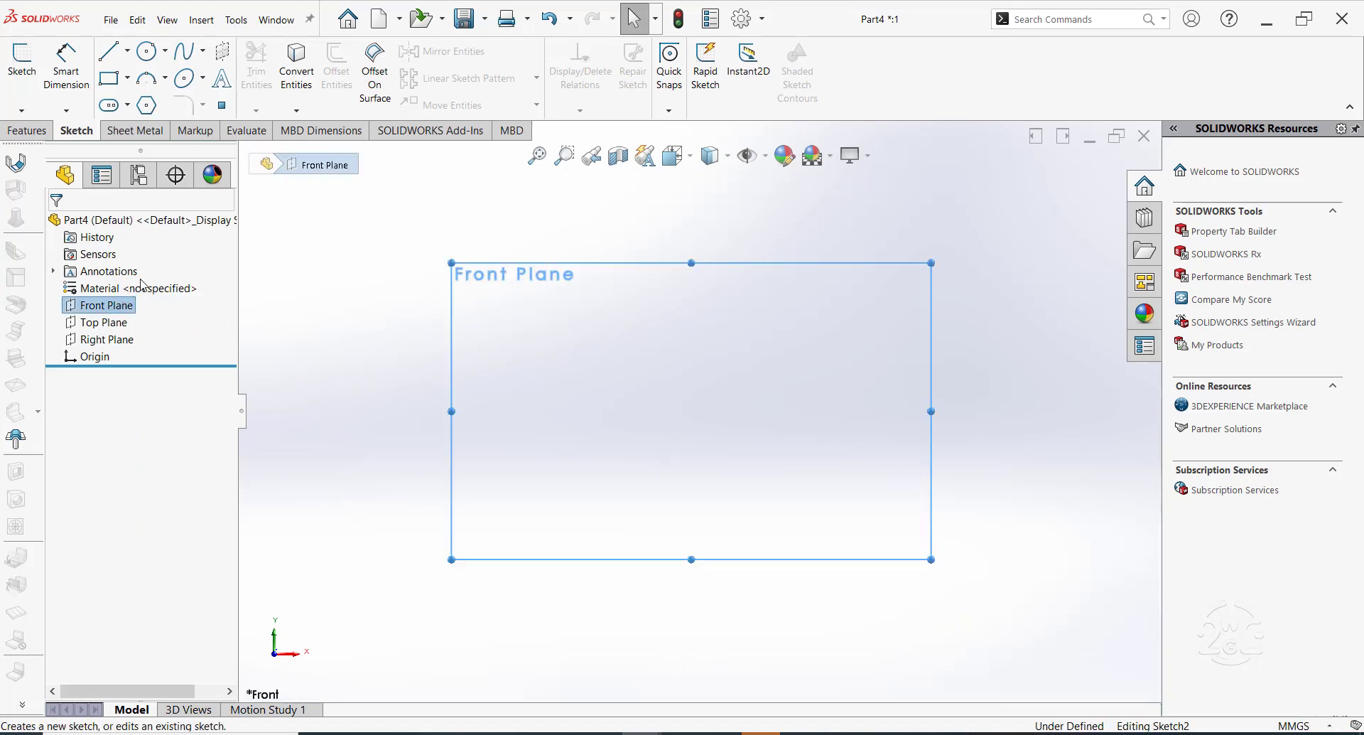
Draw a 100 mm horizontal line starting at the origin
left_click(112, 56)
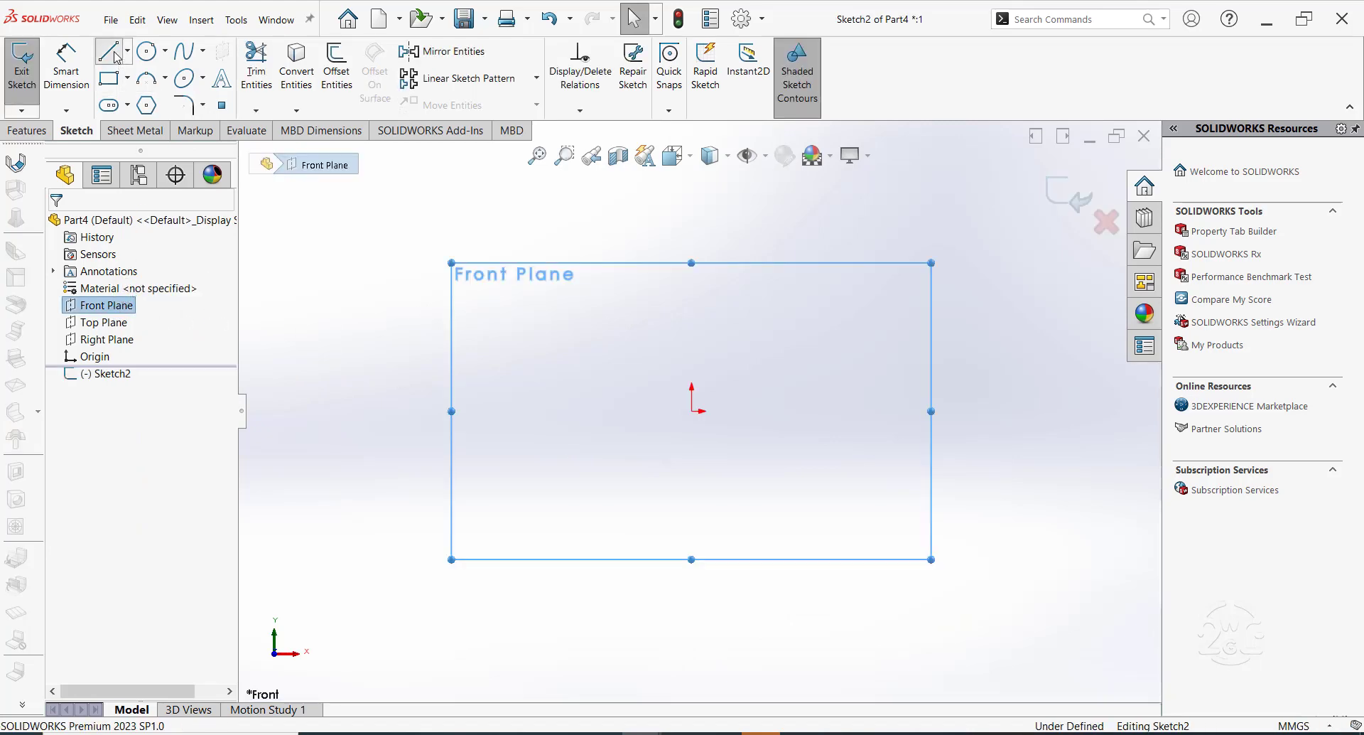
left_click(693, 412)
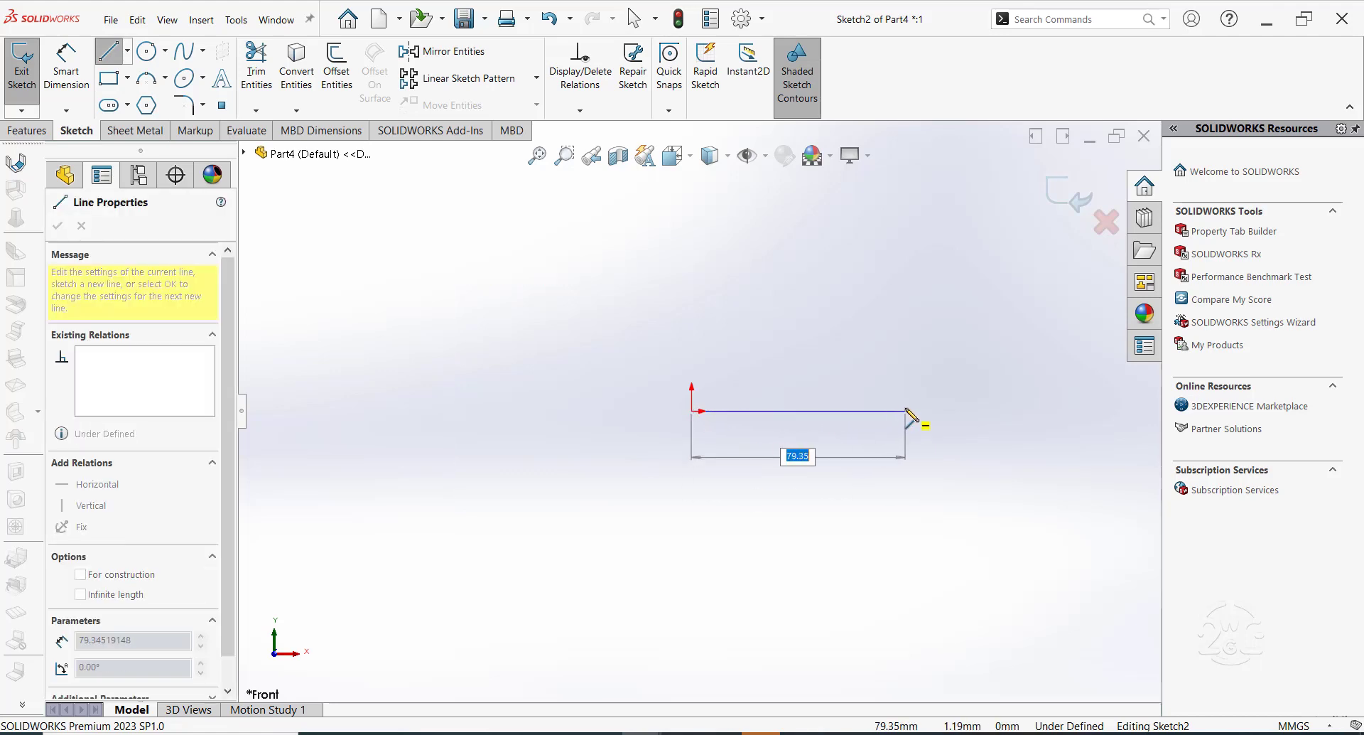
type("100")
key("Return")
key("Escape")
key("Escape")
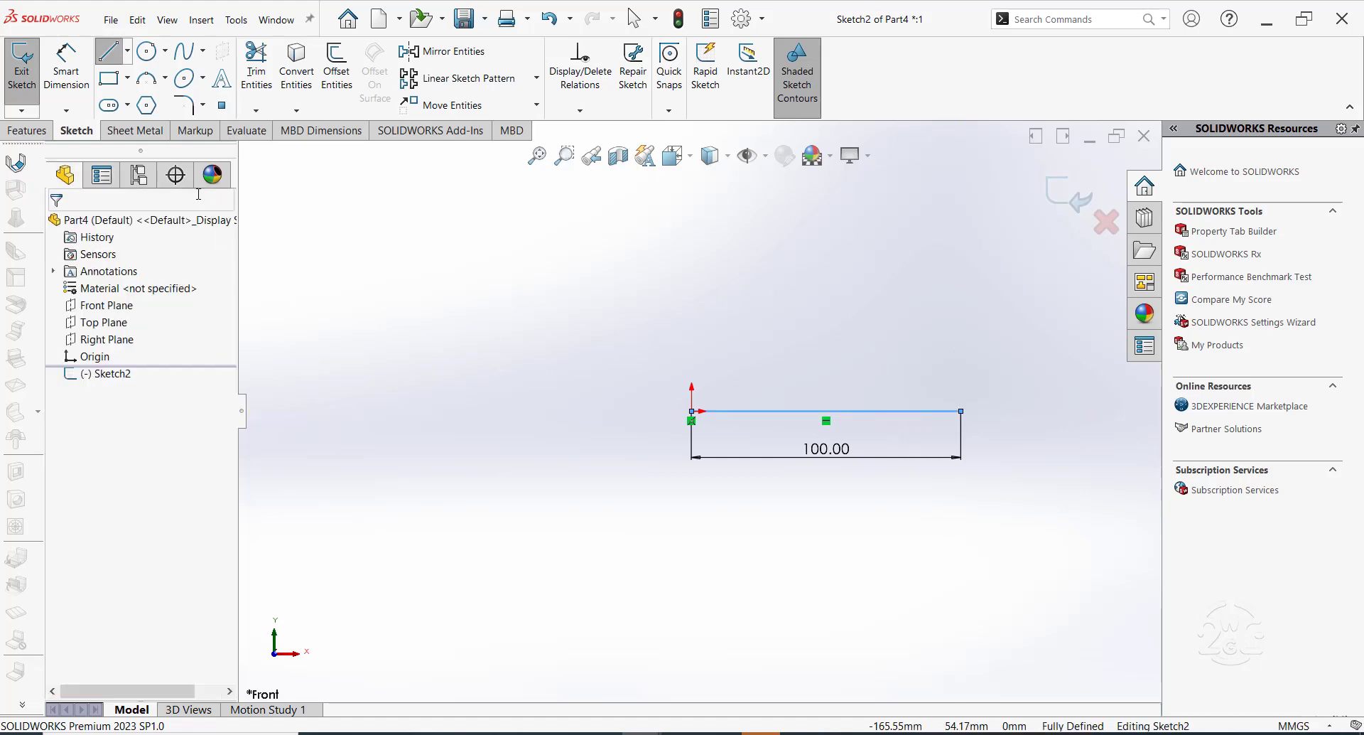
Make a Base Flange from the line with 2 mm thickness and 30 mm Direction 1 depth
left_click(154, 132)
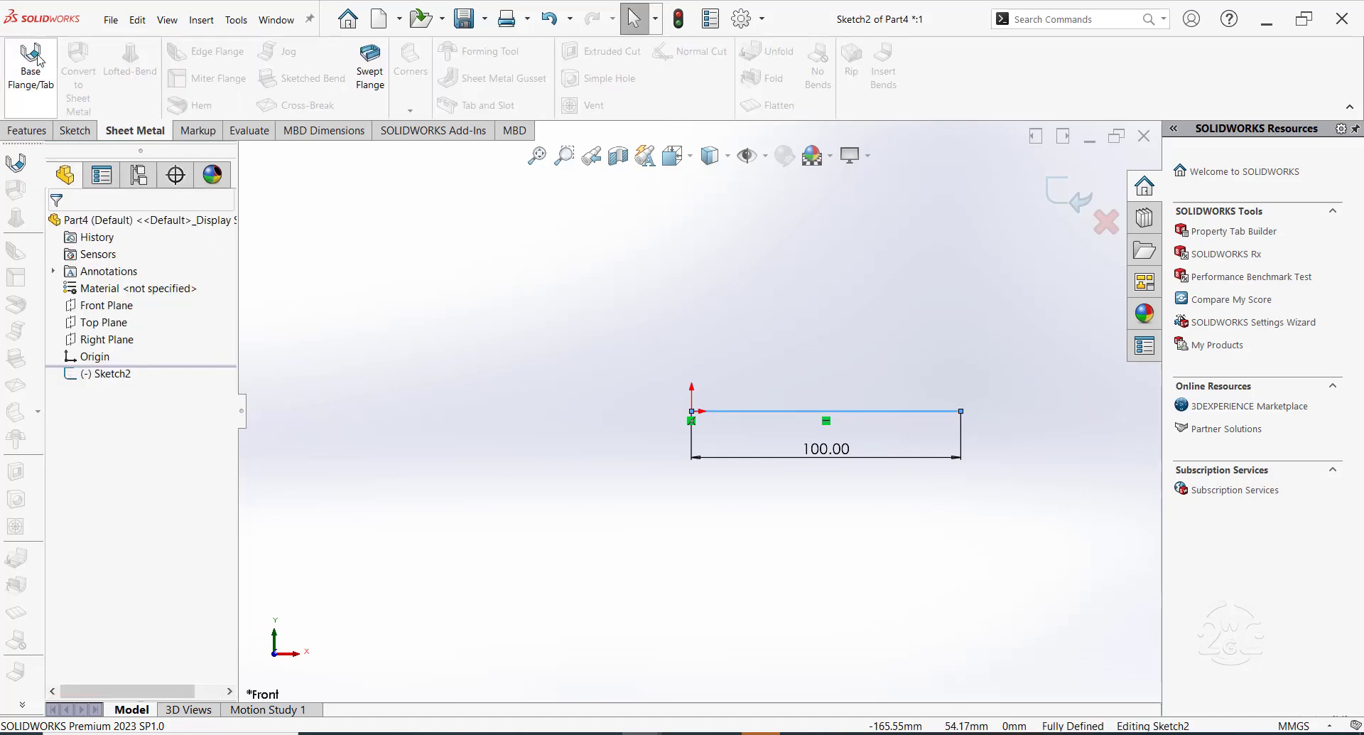
left_click(40, 57)
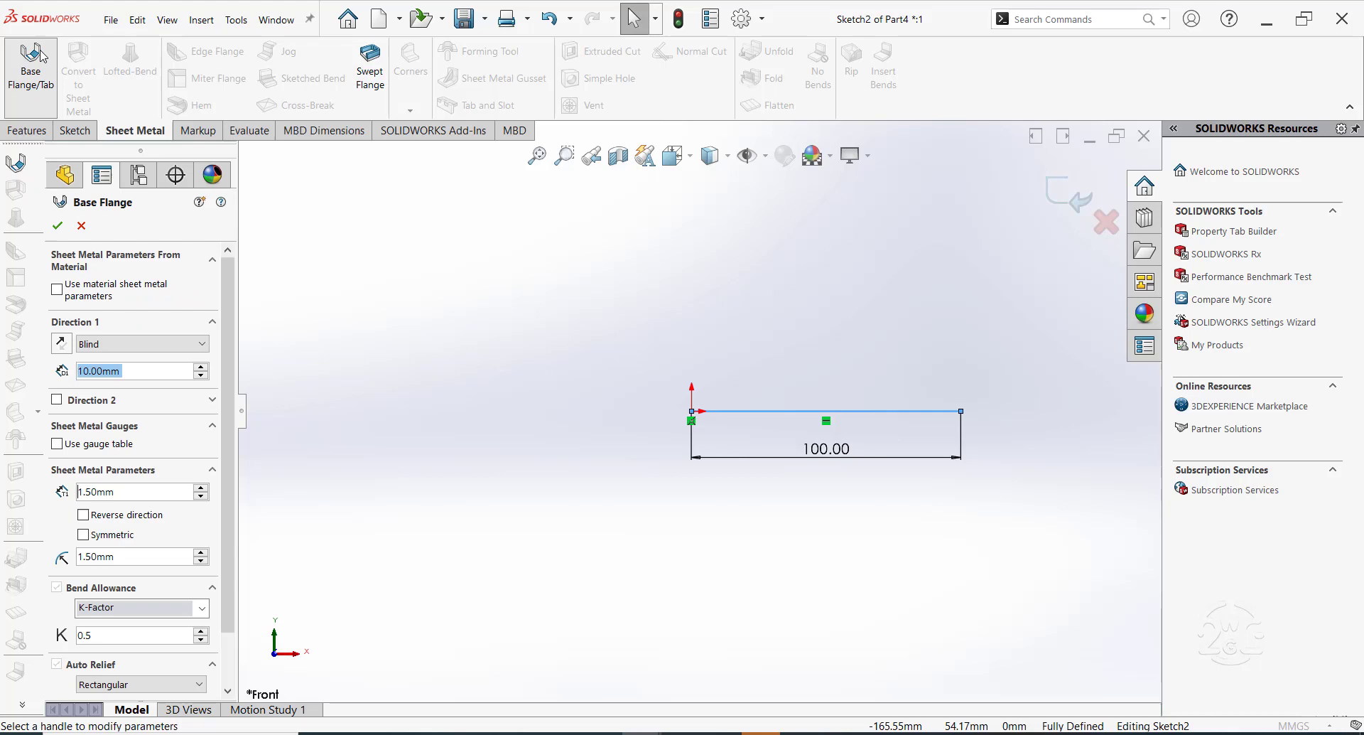
double_click(119, 491)
type("2")
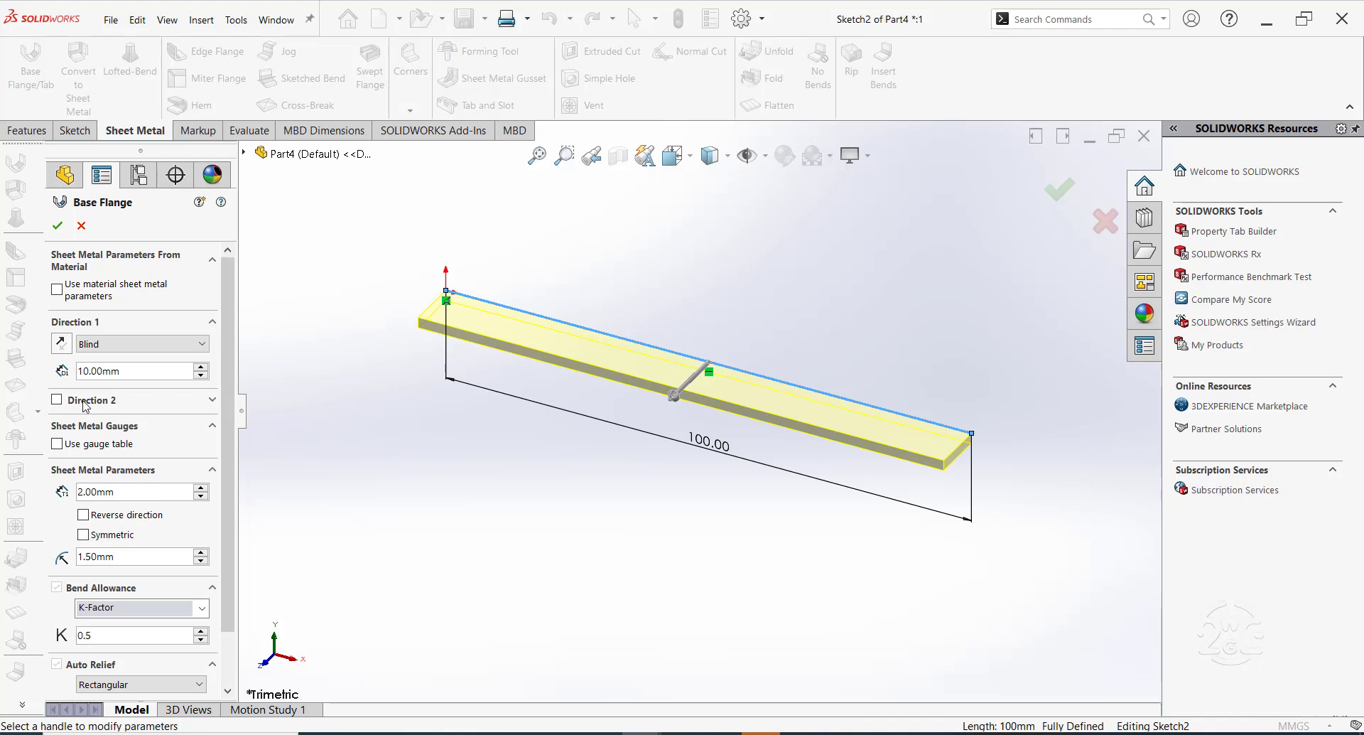
double_click(103, 371)
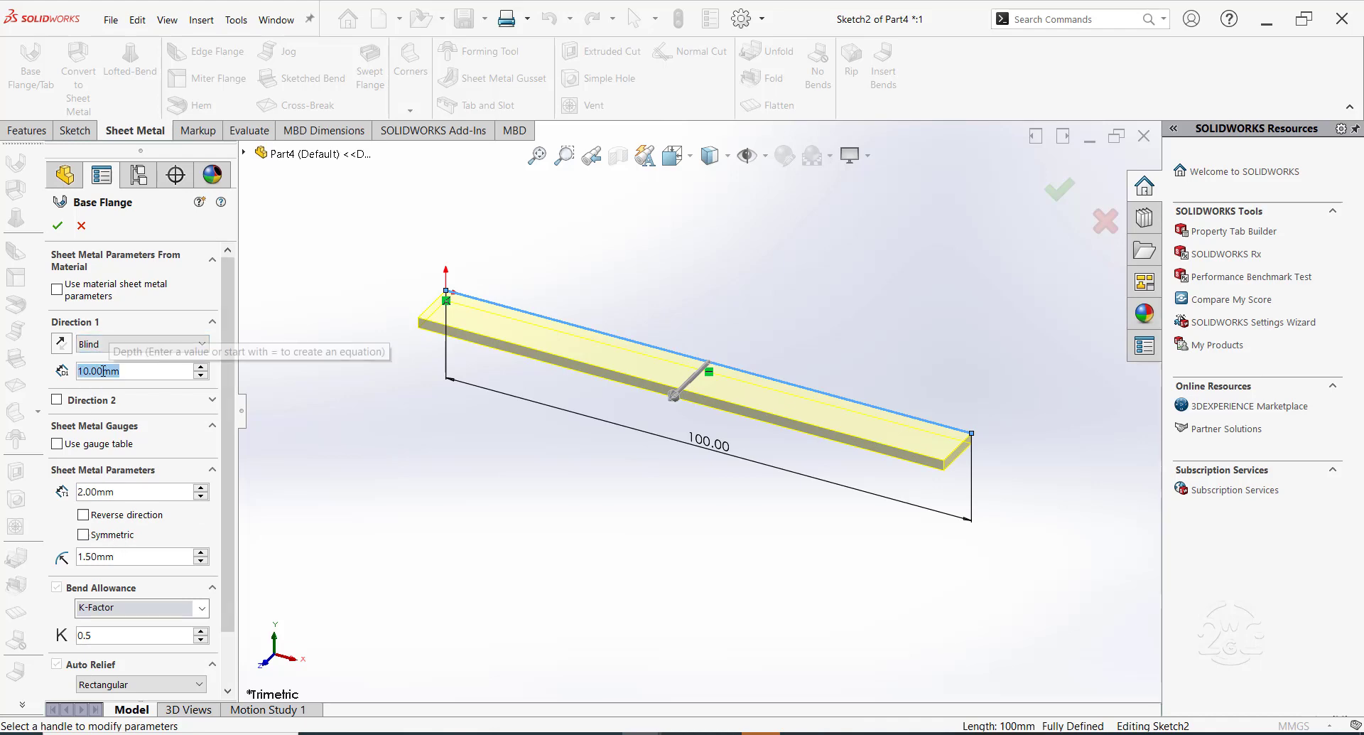
type("30")
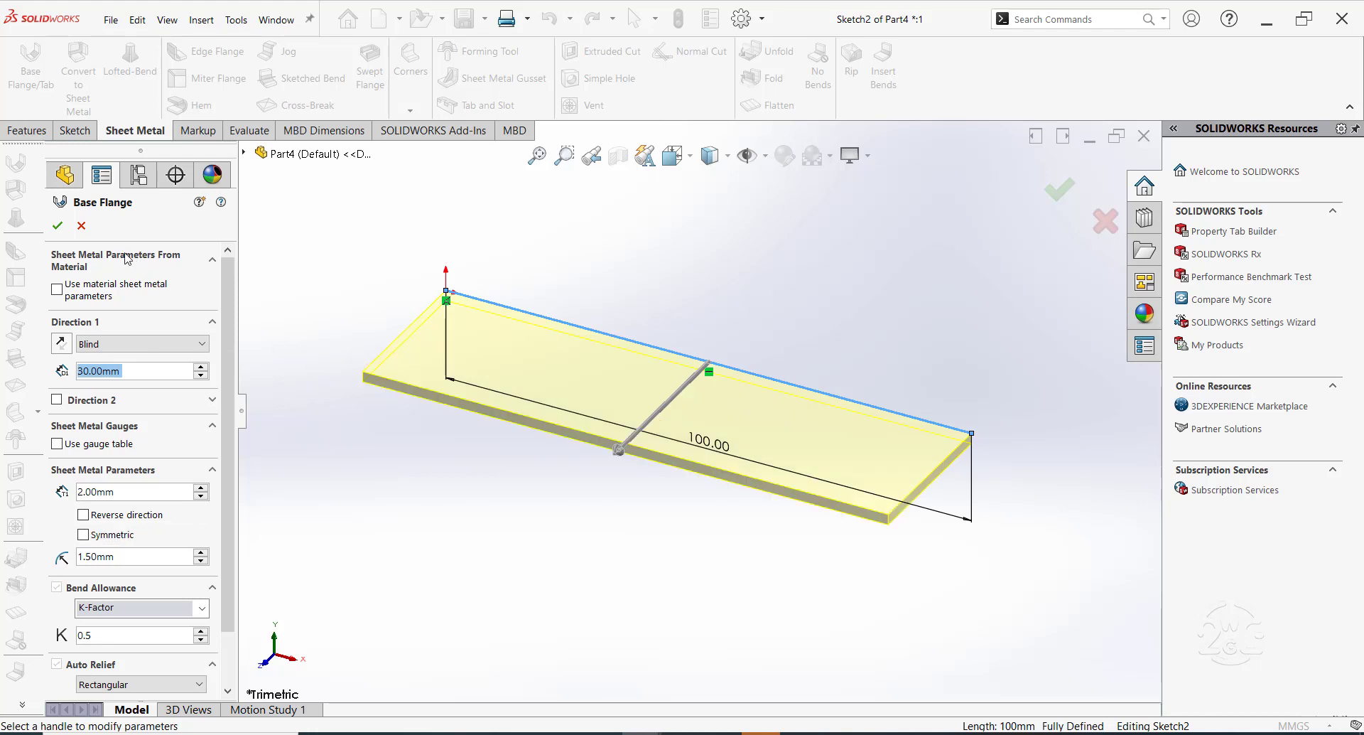
left_click(57, 226)
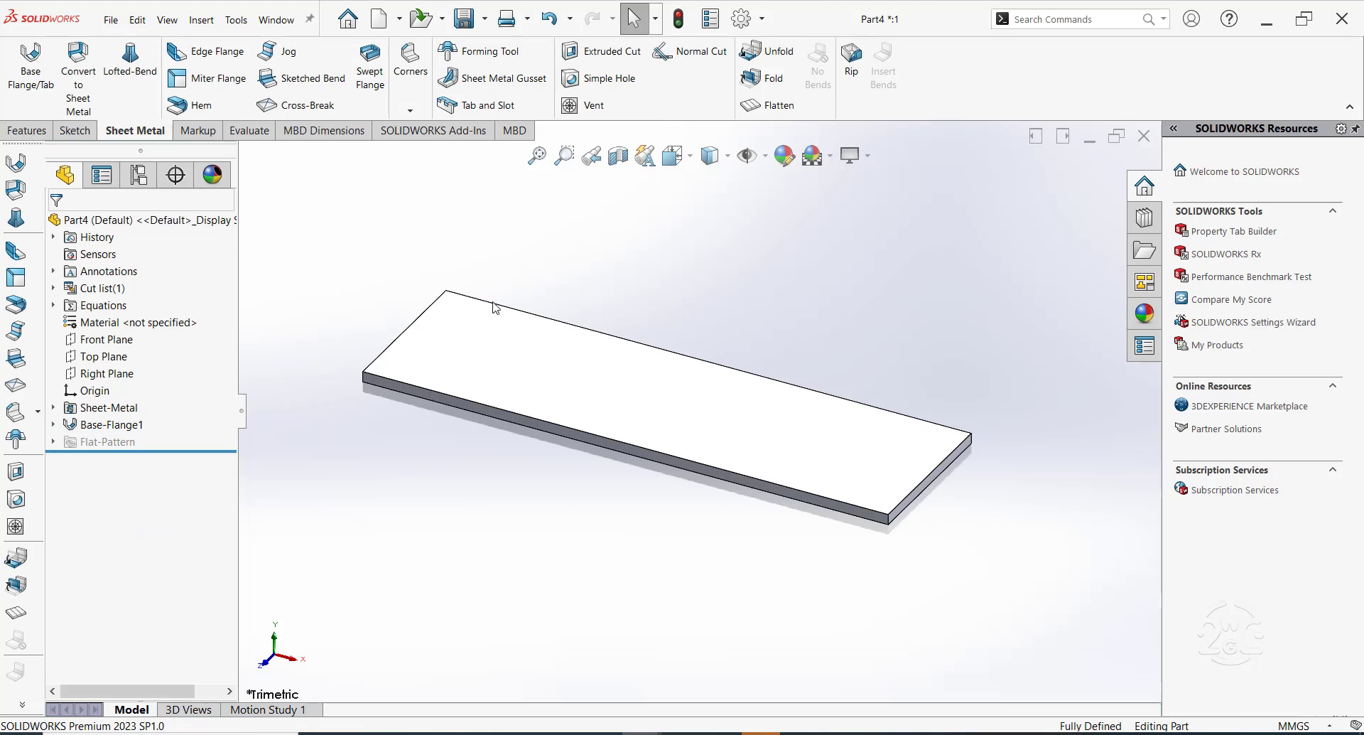
Sketch a line across the plate's top face, edge to edge, and start a second Base Flange from it
left_click(510, 365)
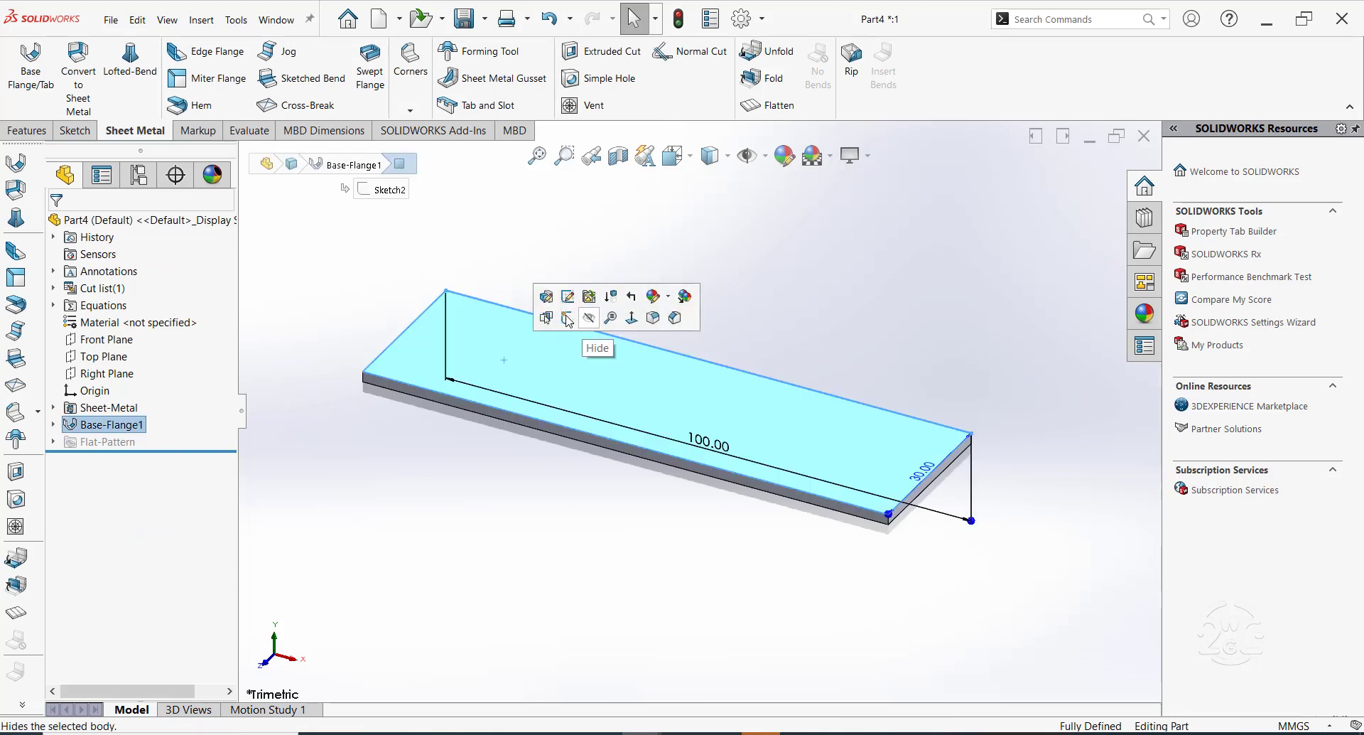
left_click(568, 317)
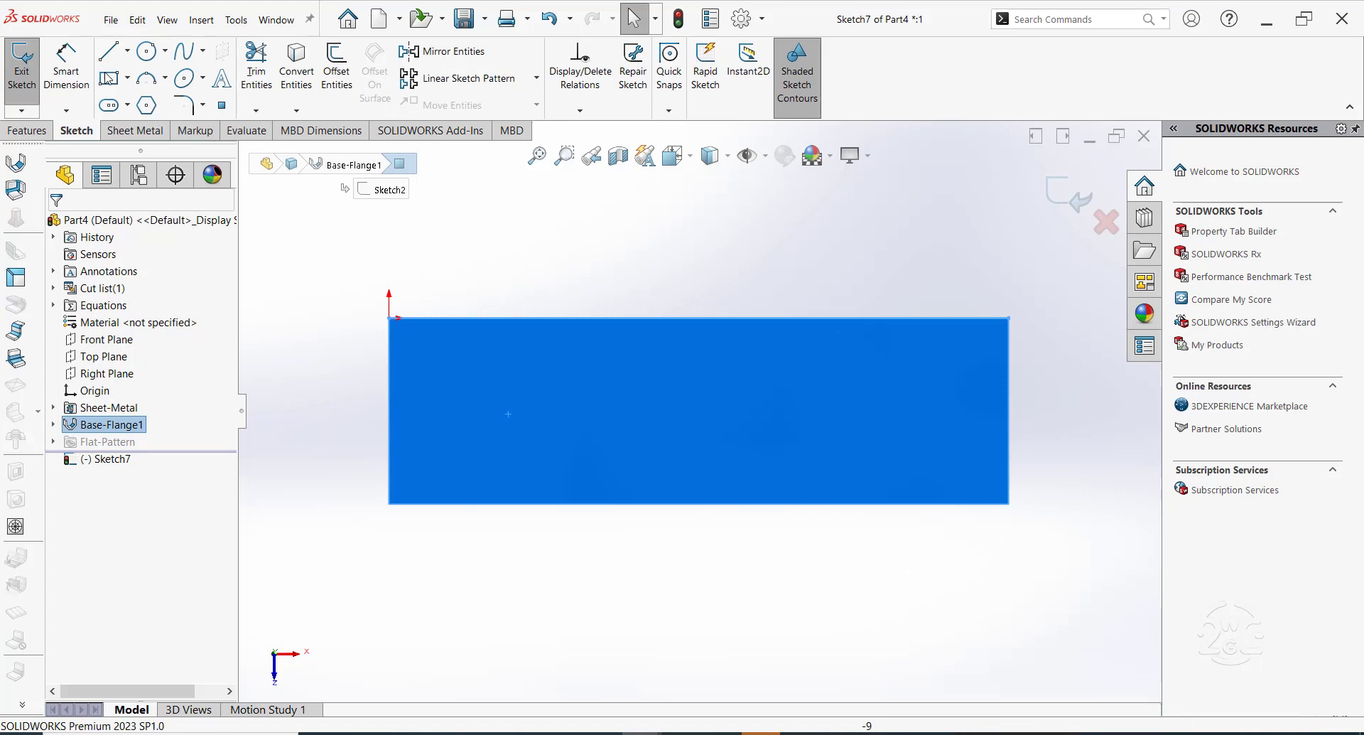
left_click(108, 51)
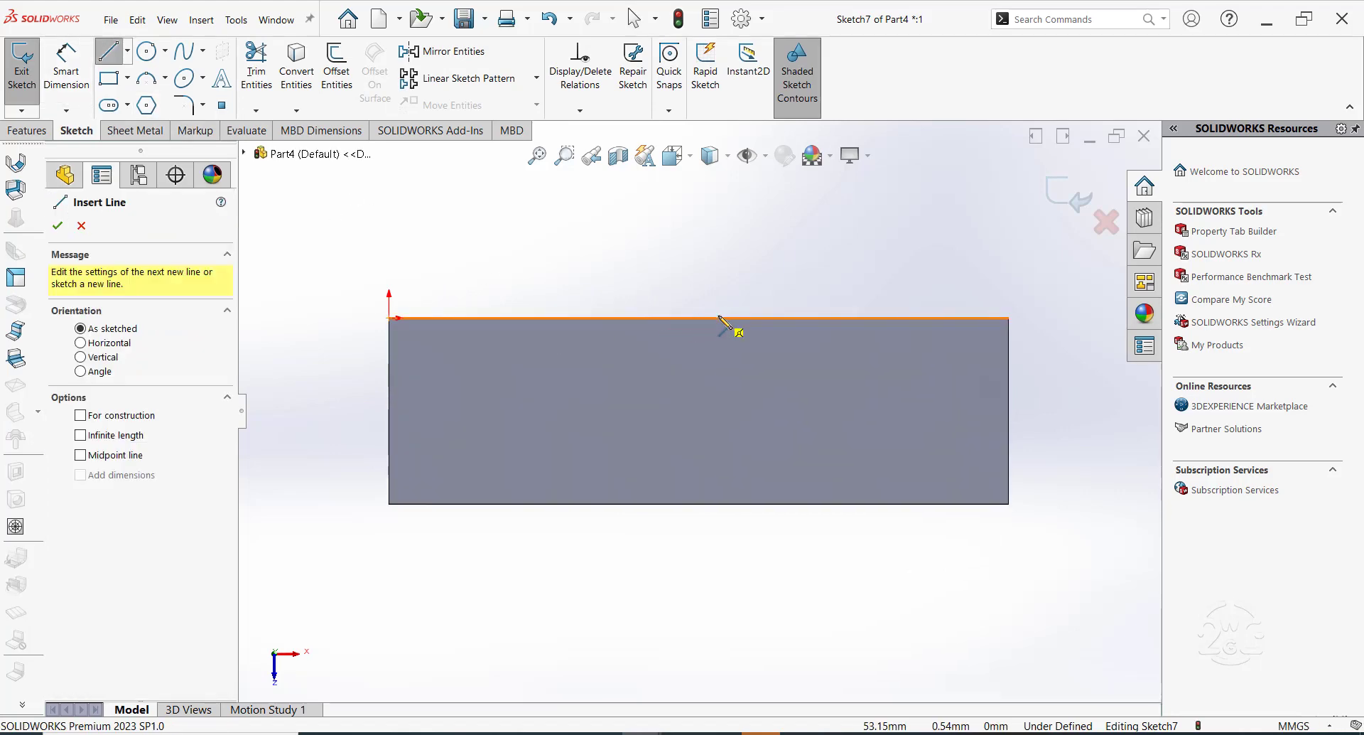
left_click(698, 318)
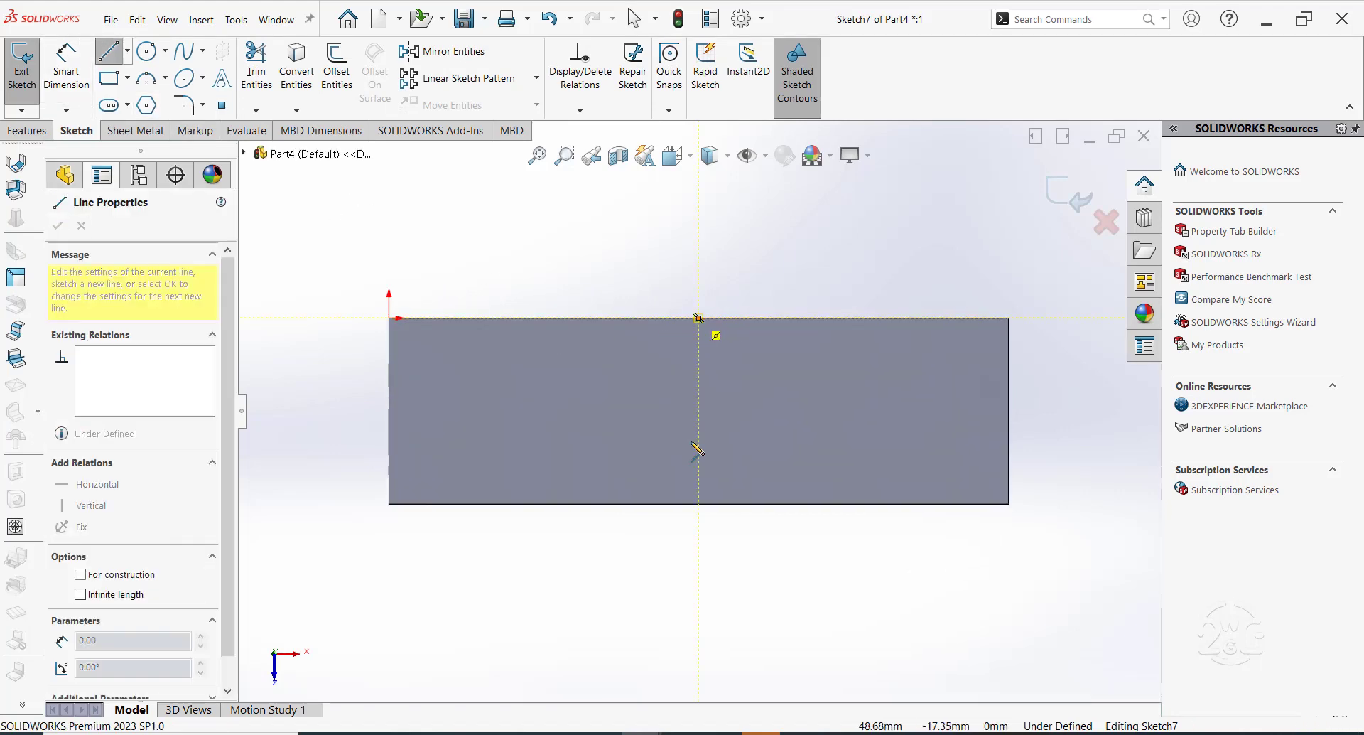
left_click(698, 504)
key("Escape")
left_click(125, 135)
key("ctrl+7")
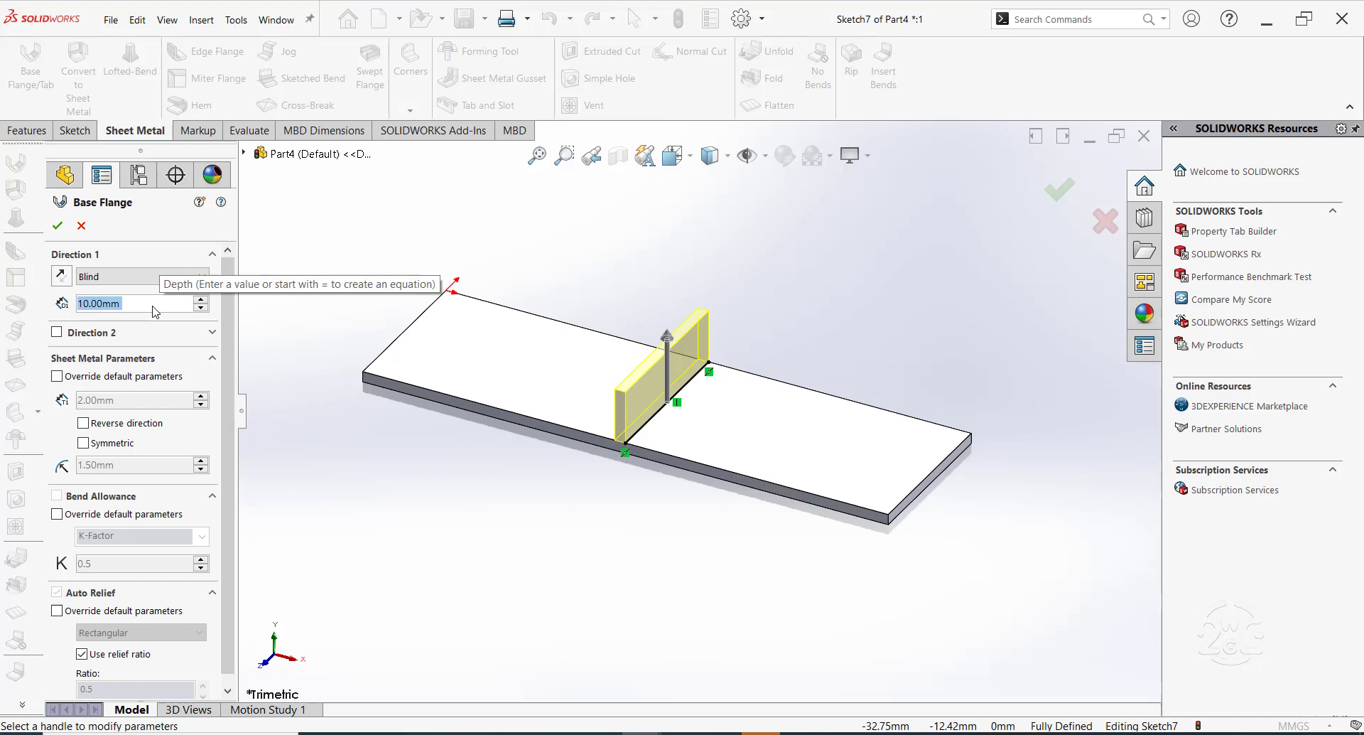
Give the second flange a 30 mm height and accept it as the vertical plate
type("30")
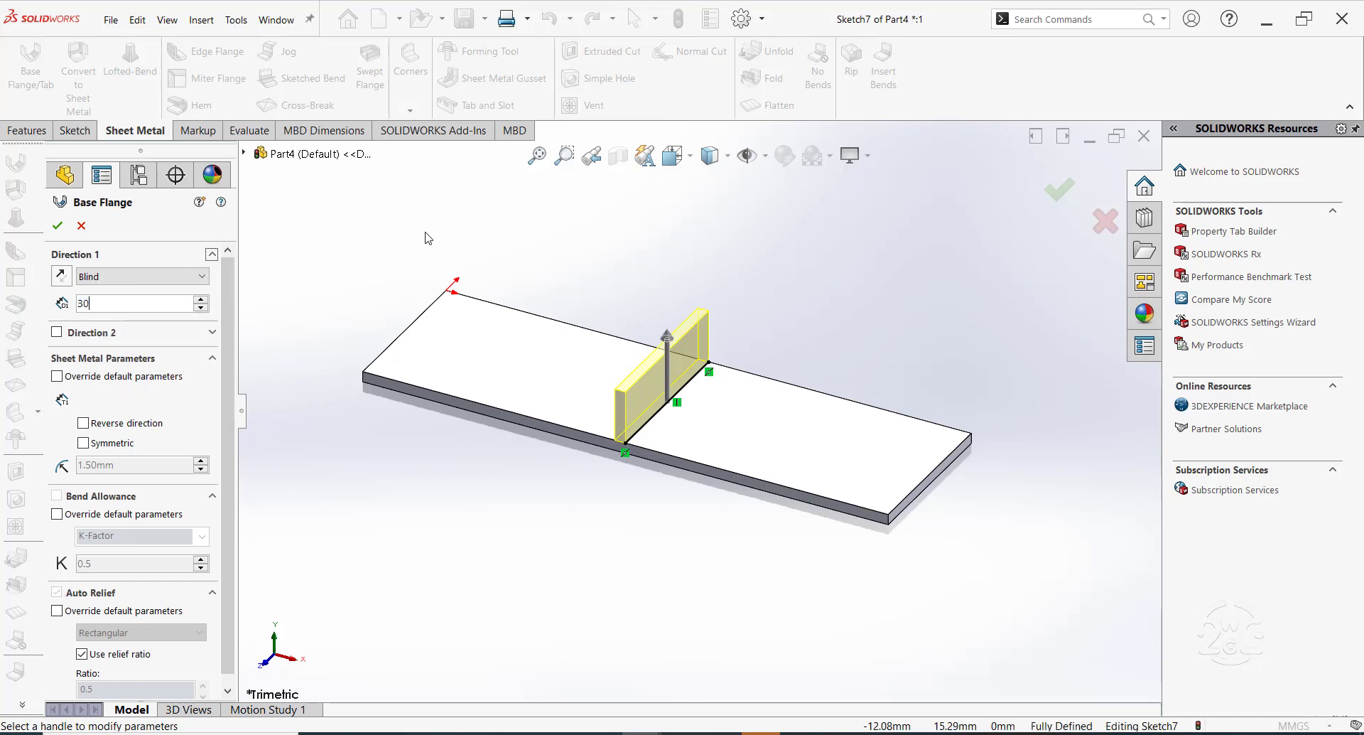
key("Return")
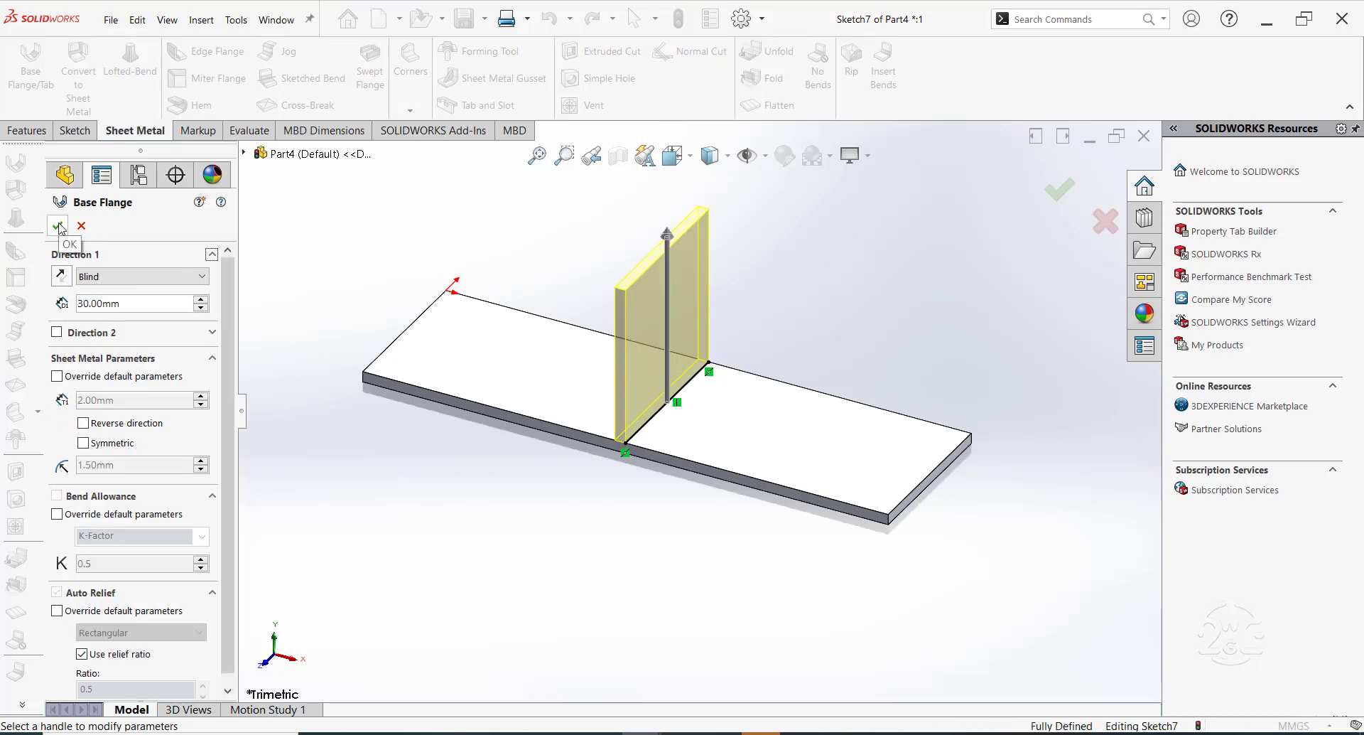
left_click(58, 226)
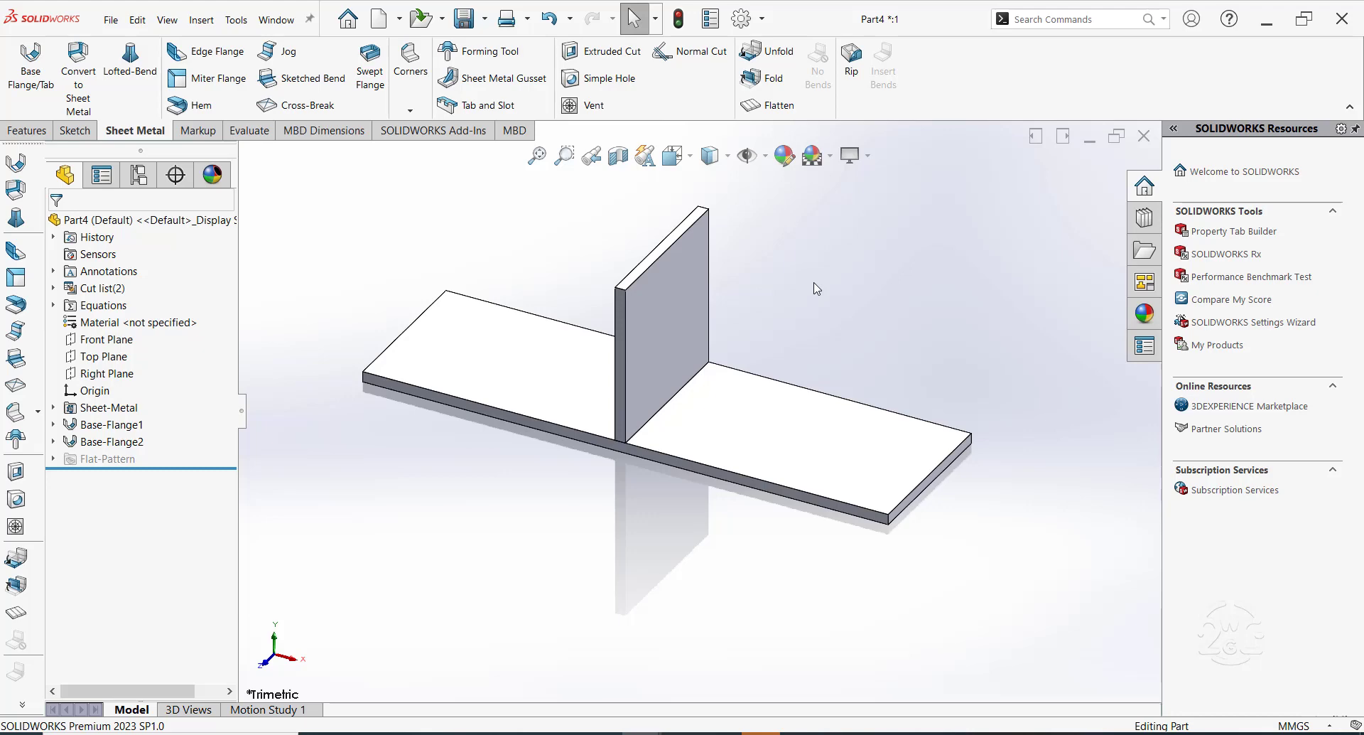
Set up Tab and Slot from the vertical plate's bottom edge to the base face, with 5 tabs of 13.00 mm
left_click(490, 105)
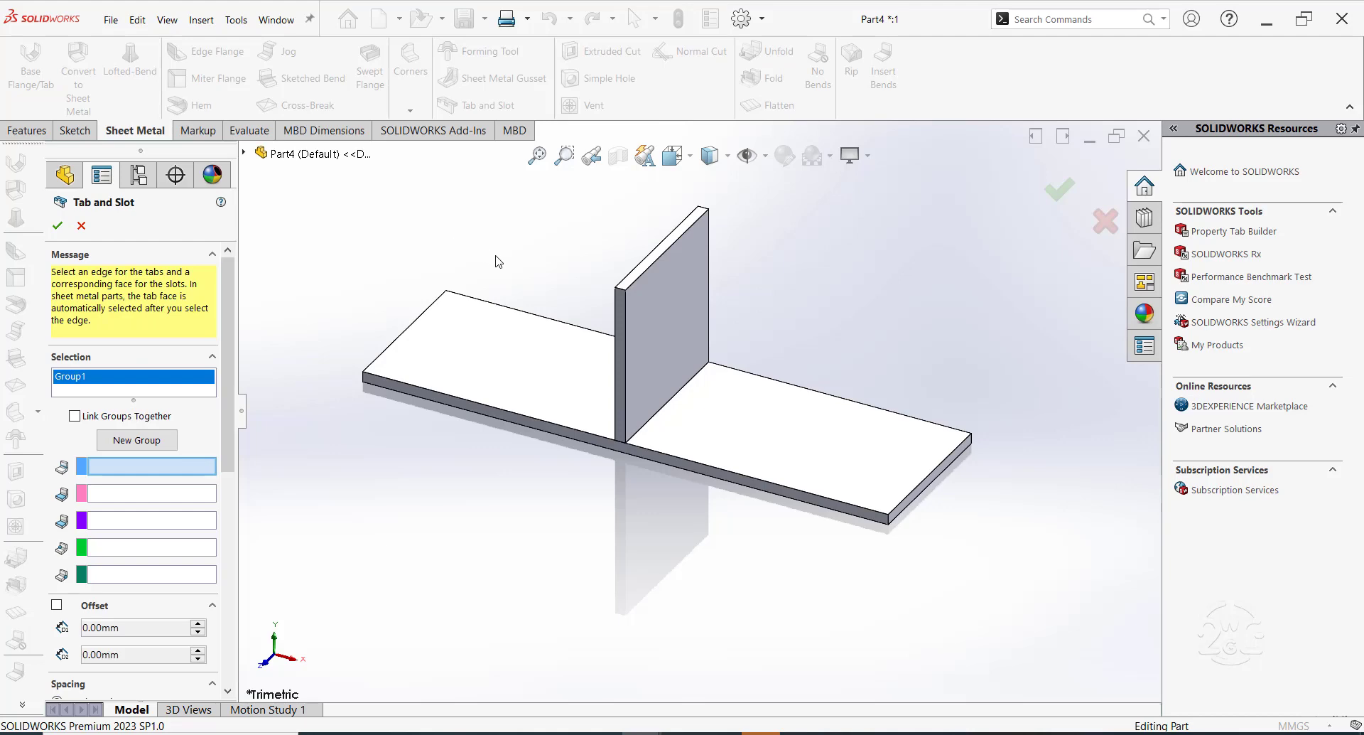
left_click(654, 416)
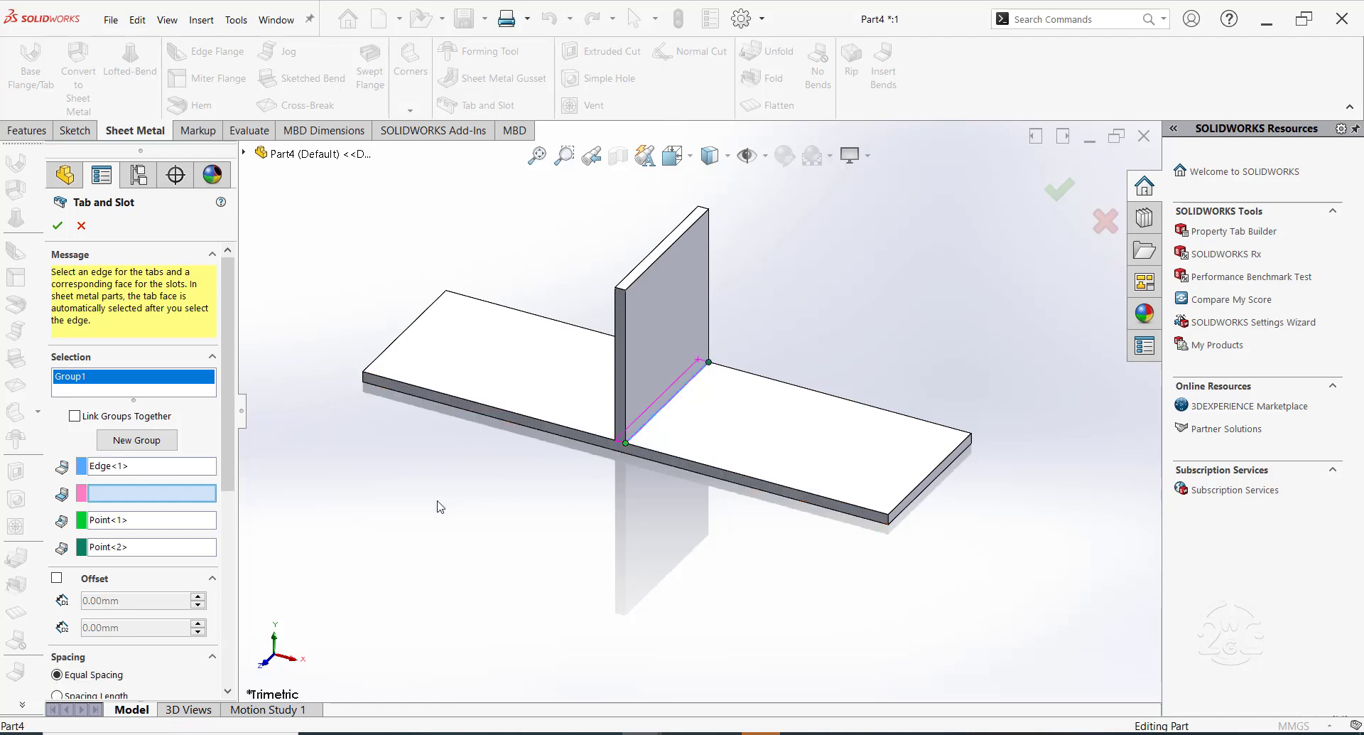
middle_click_drag(454, 554, 469, 369)
left_click(603, 427)
middle_click_drag(547, 304, 406, 527)
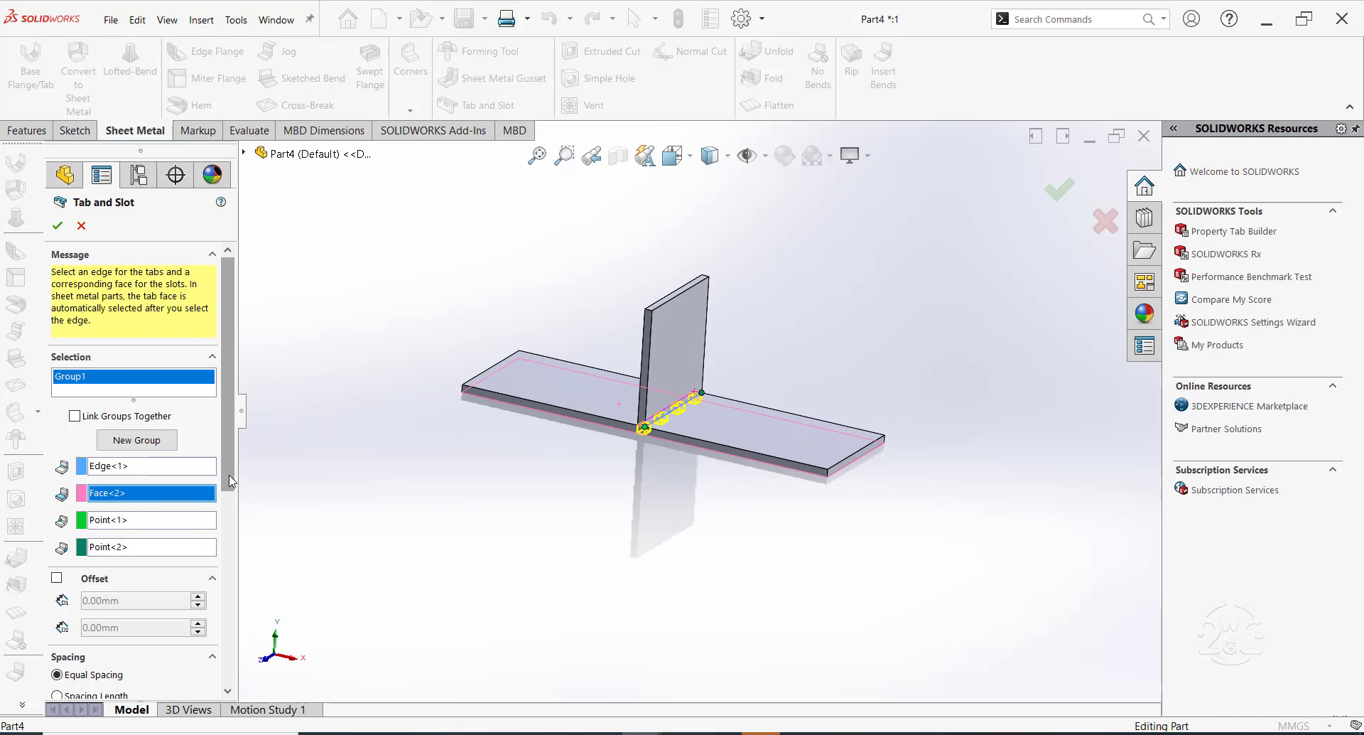
scroll(203, 554, "down", 5)
left_click(202, 550)
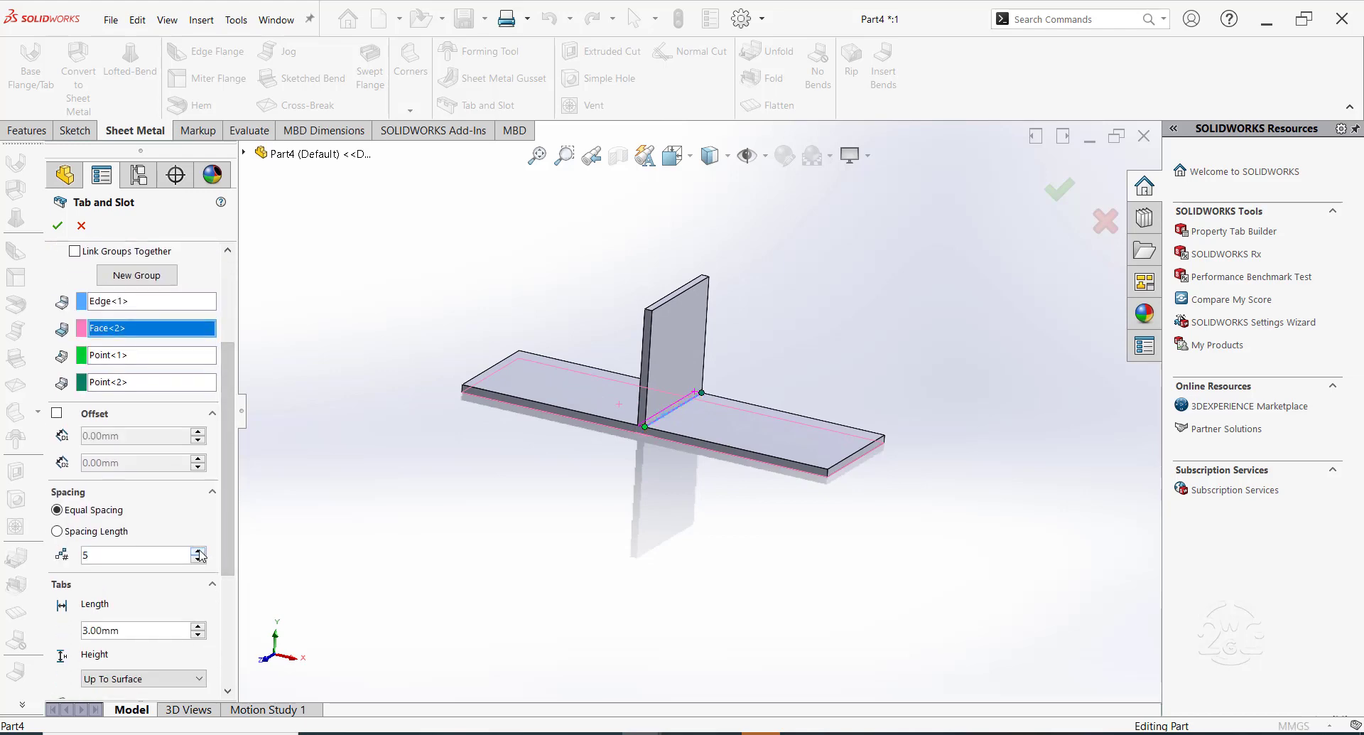
left_click(199, 627)
Change the tabs to 3.00 mm length and 4 instances
left_click(197, 634)
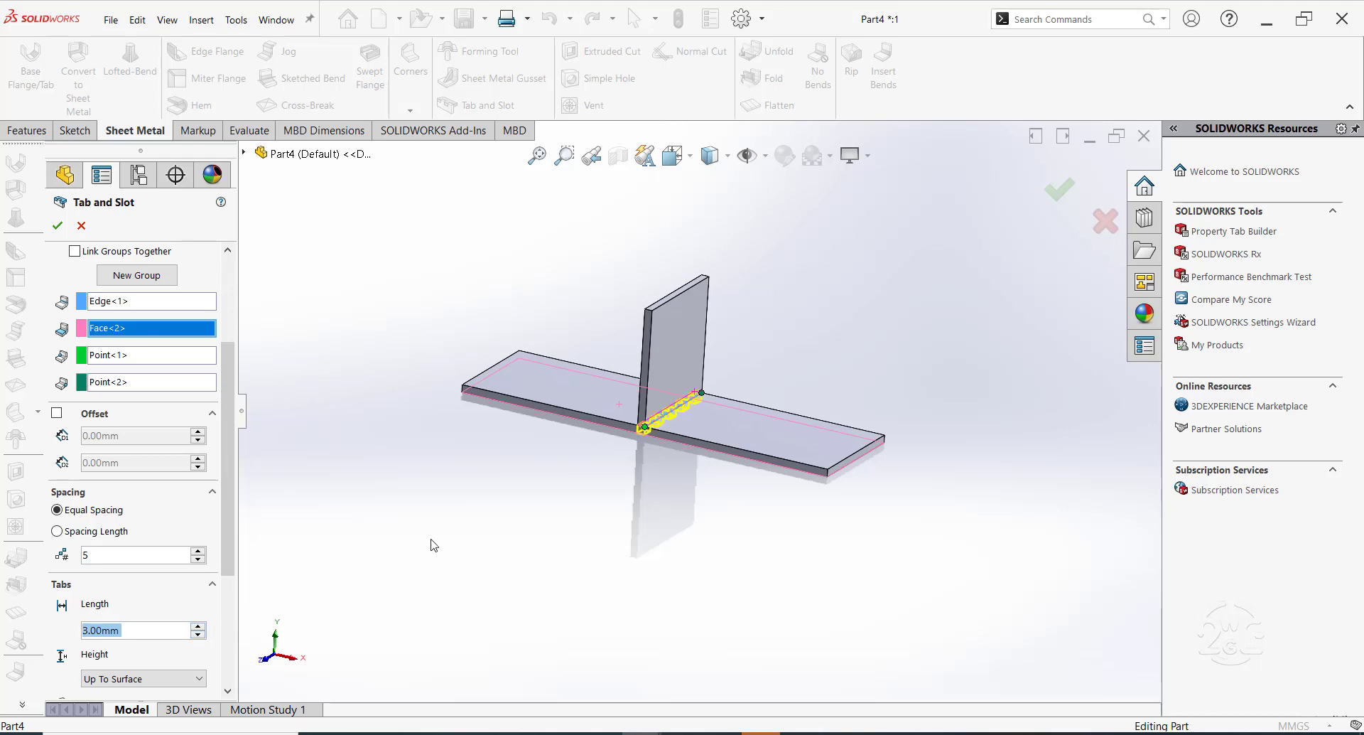
mouse_move(457, 537)
middle_mouse_down()
mouse_move(451, 488)
mouse_move(455, 530)
middle_mouse_up()
type("4")
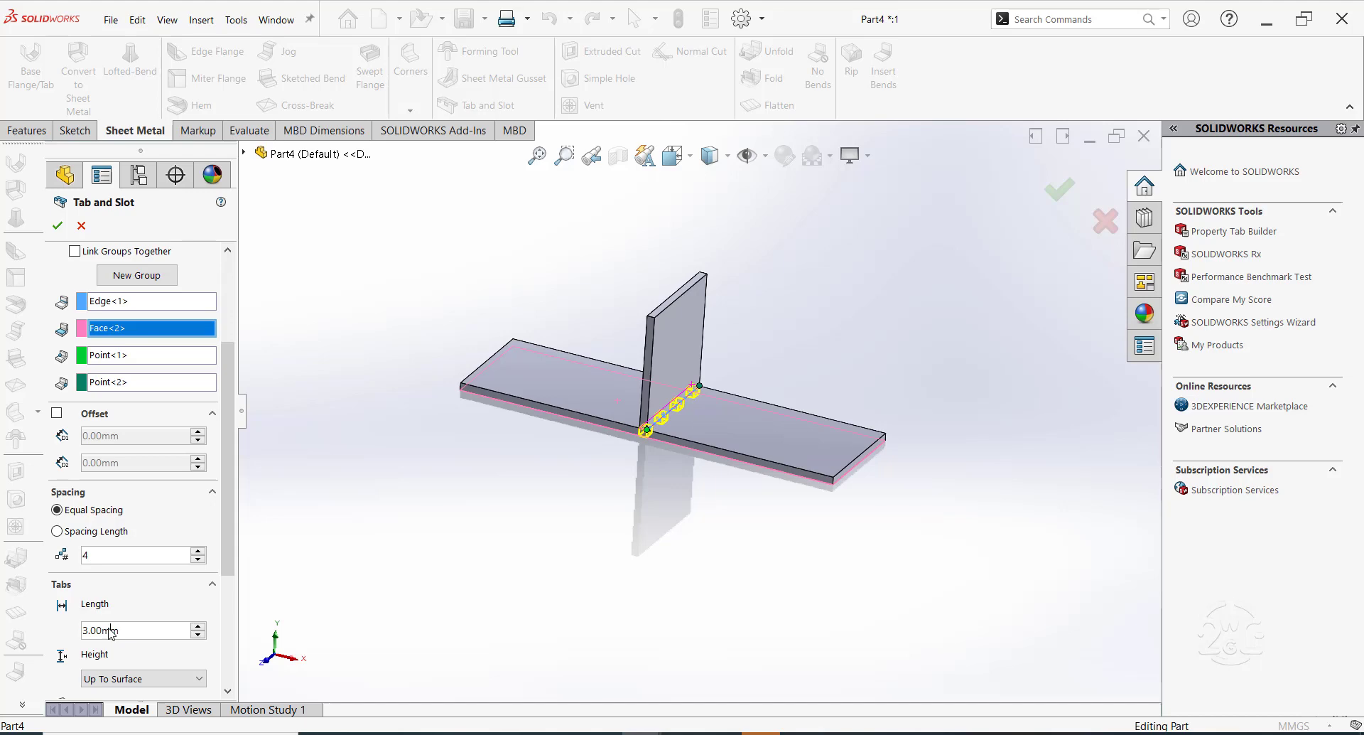
left_click(111, 631)
left_click_drag(237, 526, 248, 606)
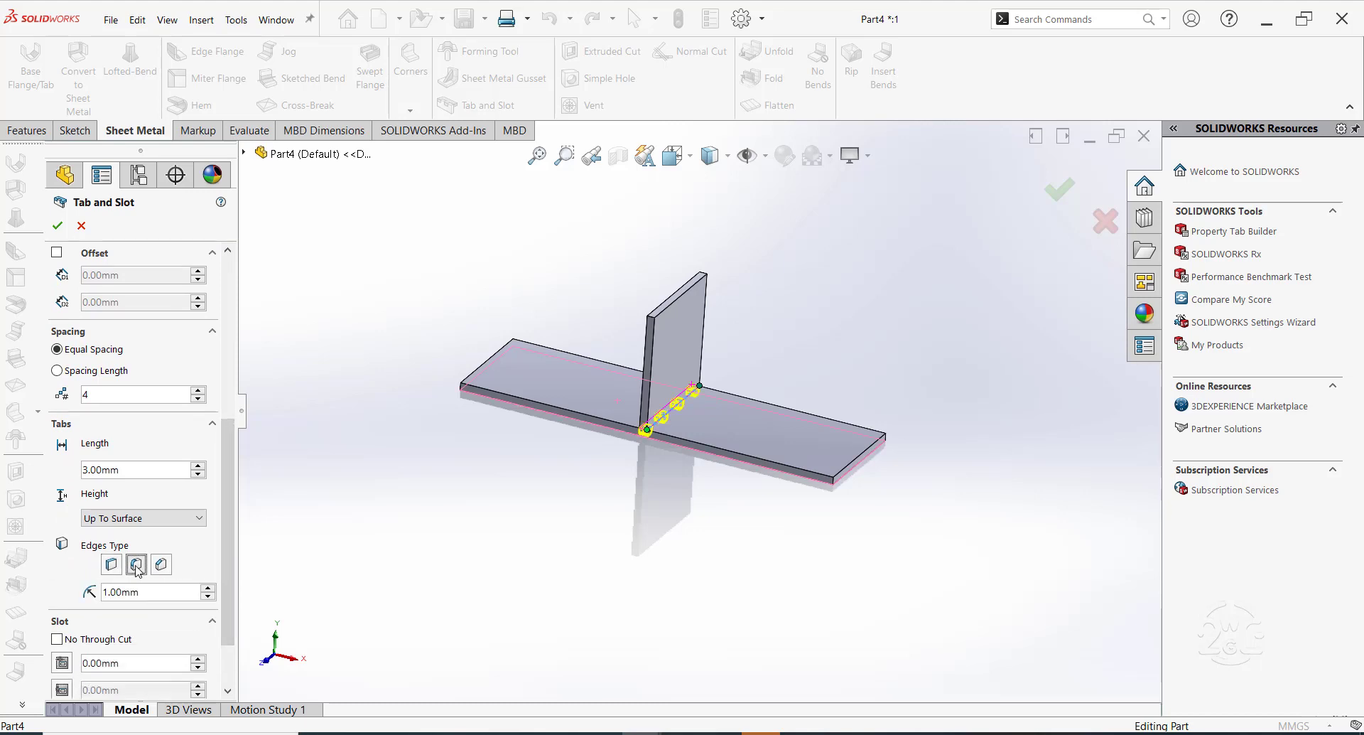
Use plain square tab edges and a 0.10 mm Slot Length Offset, then build the feature
left_click(112, 565)
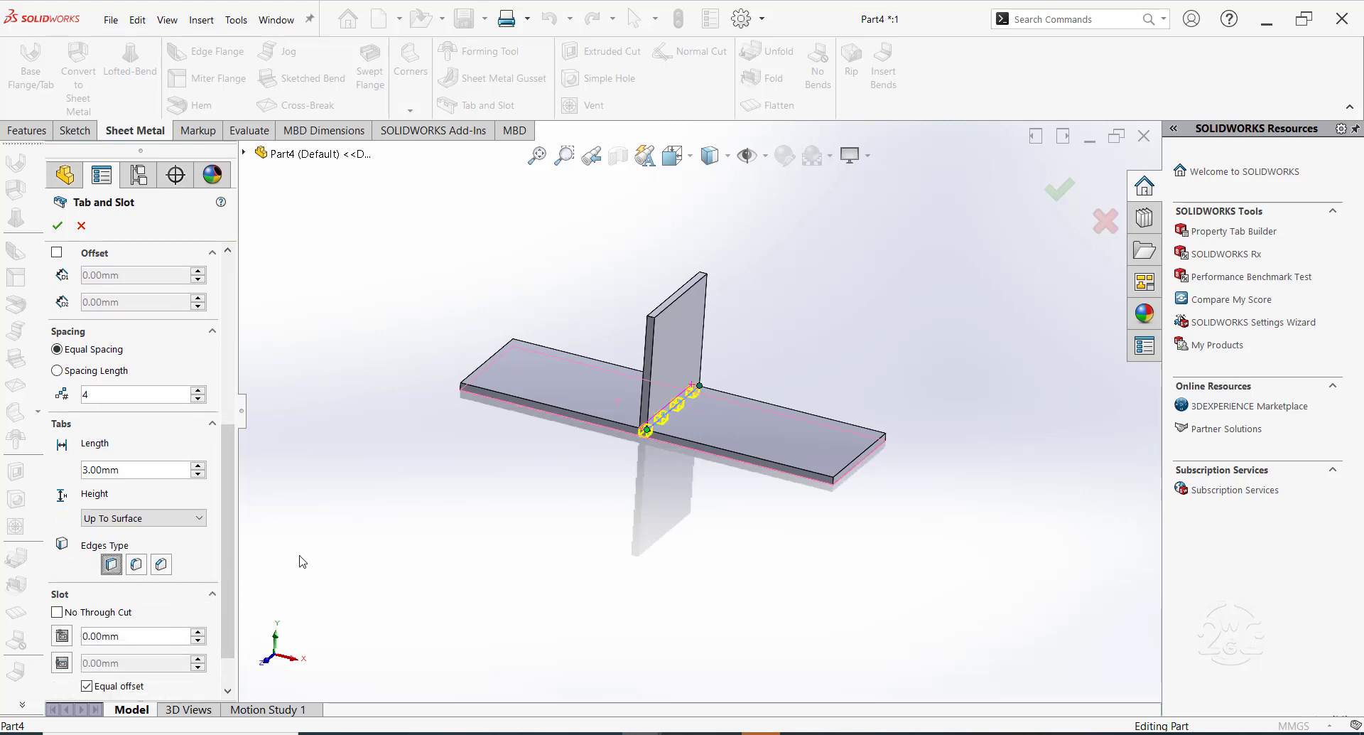
left_click_drag(226, 538, 223, 577)
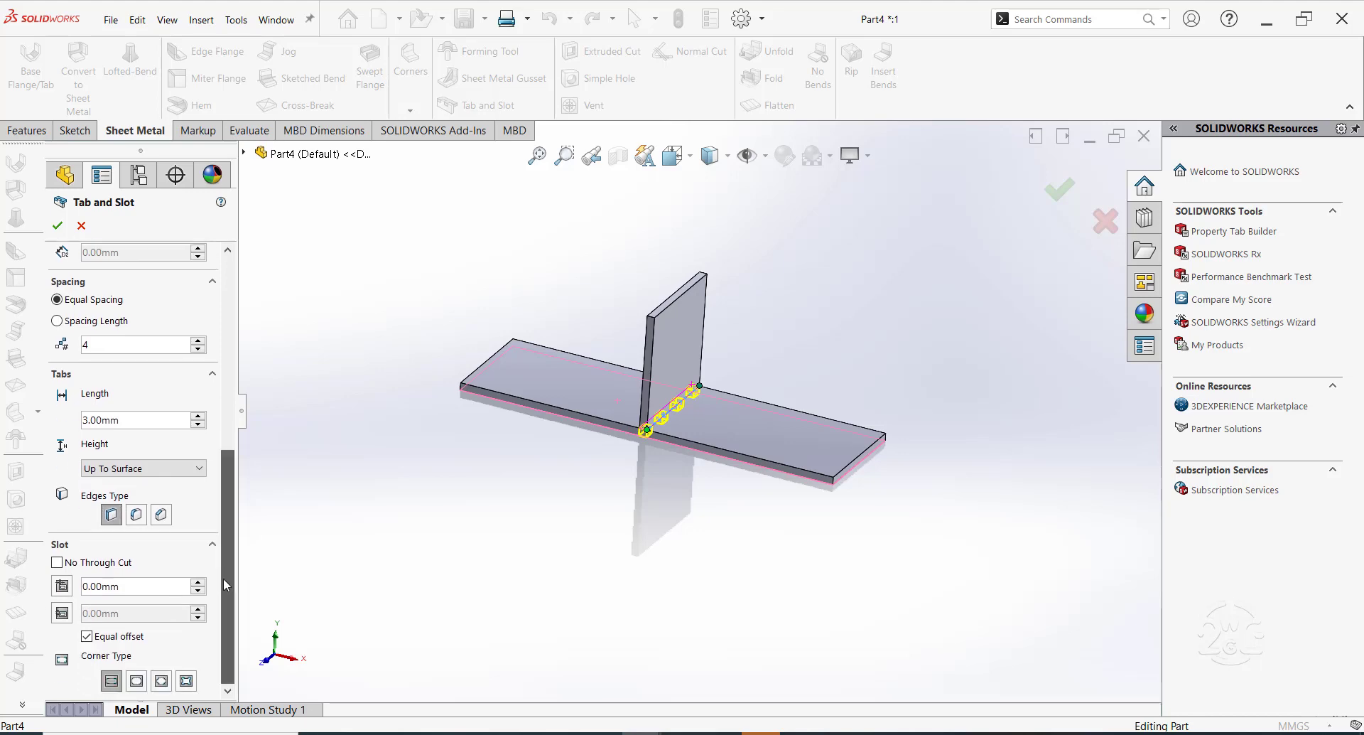
double_click(105, 588)
type("0.1")
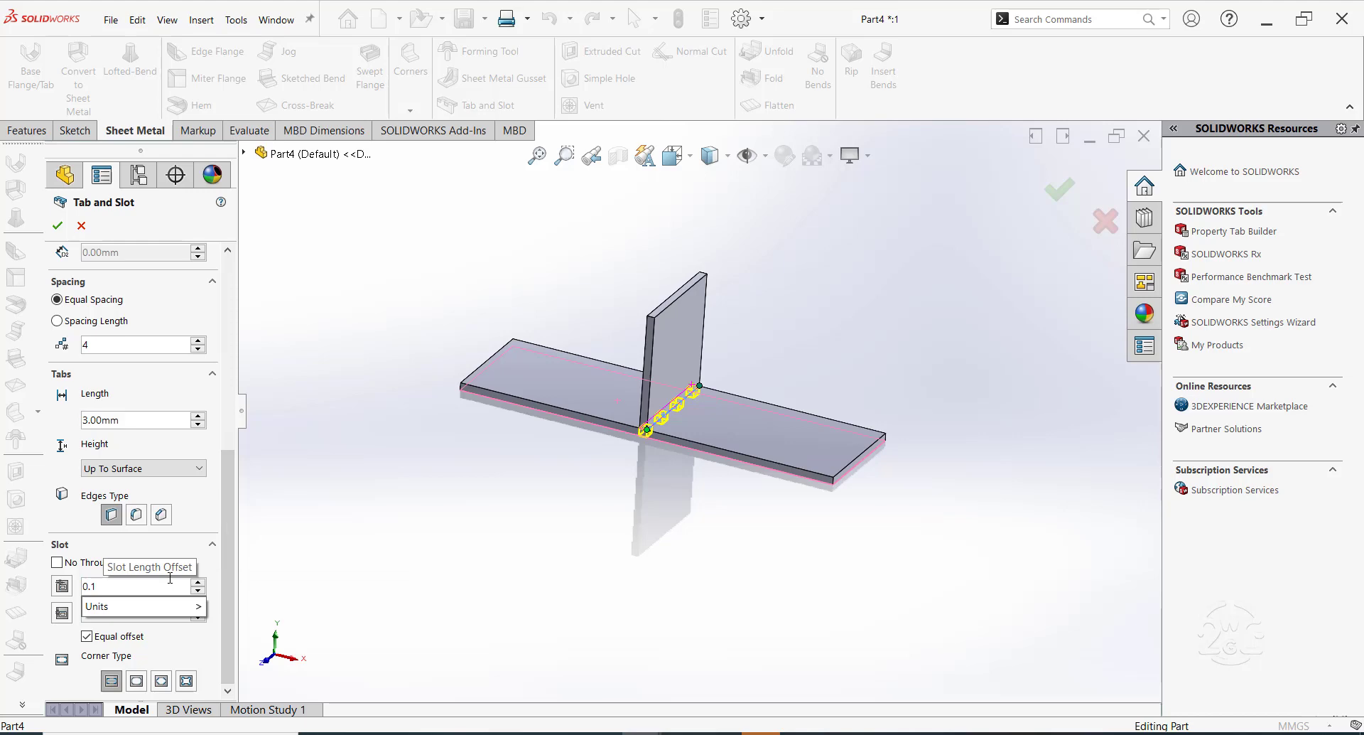
key("Return")
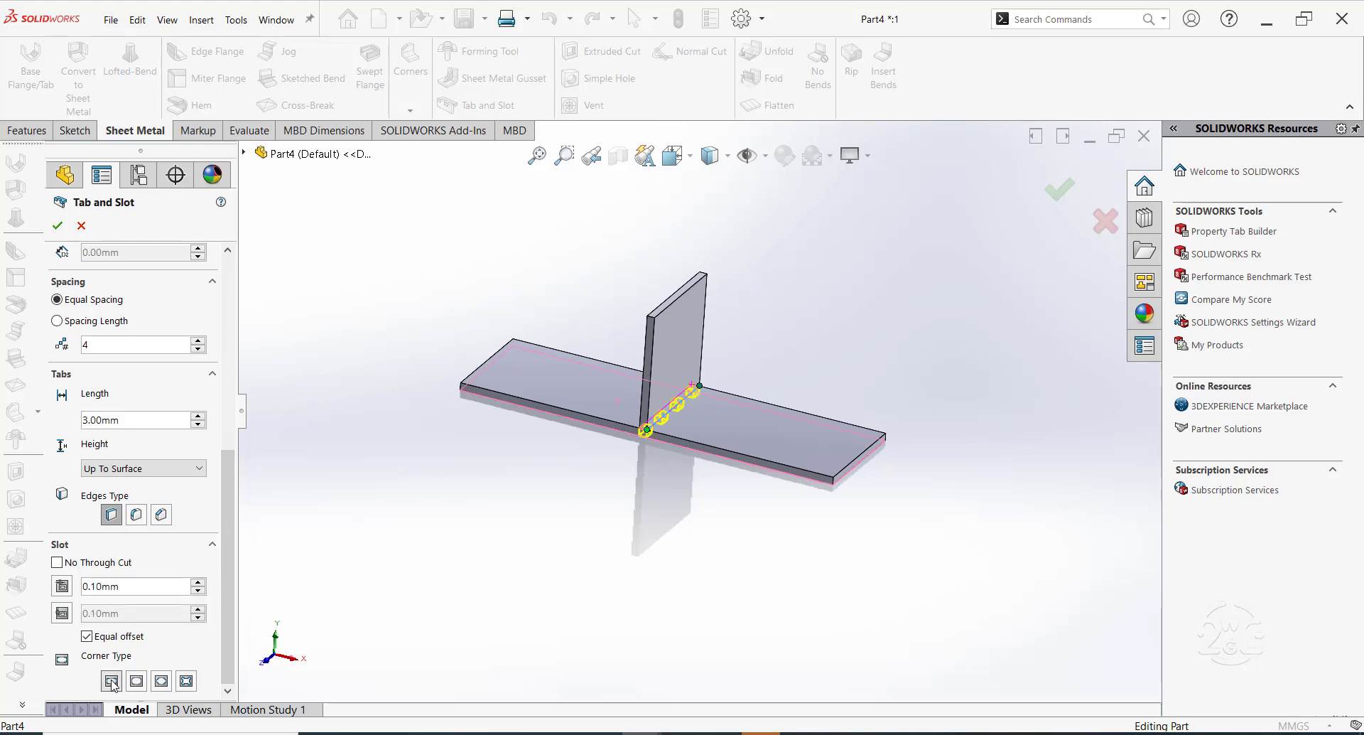
left_click(58, 225)
middle_click_drag(437, 487, 672, 381)
scroll(683, 348, "down", 5)
scroll(680, 331, "down", 3)
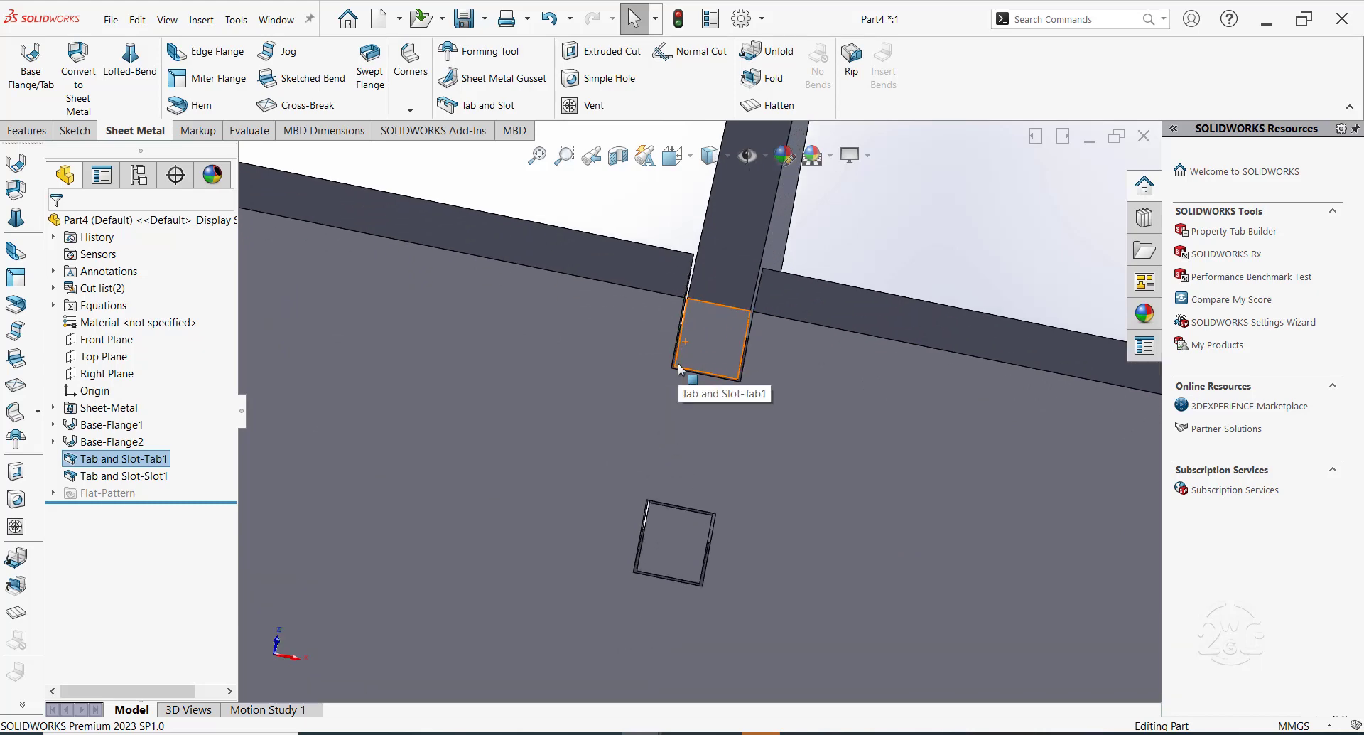
scroll(679, 383, "up", 8)
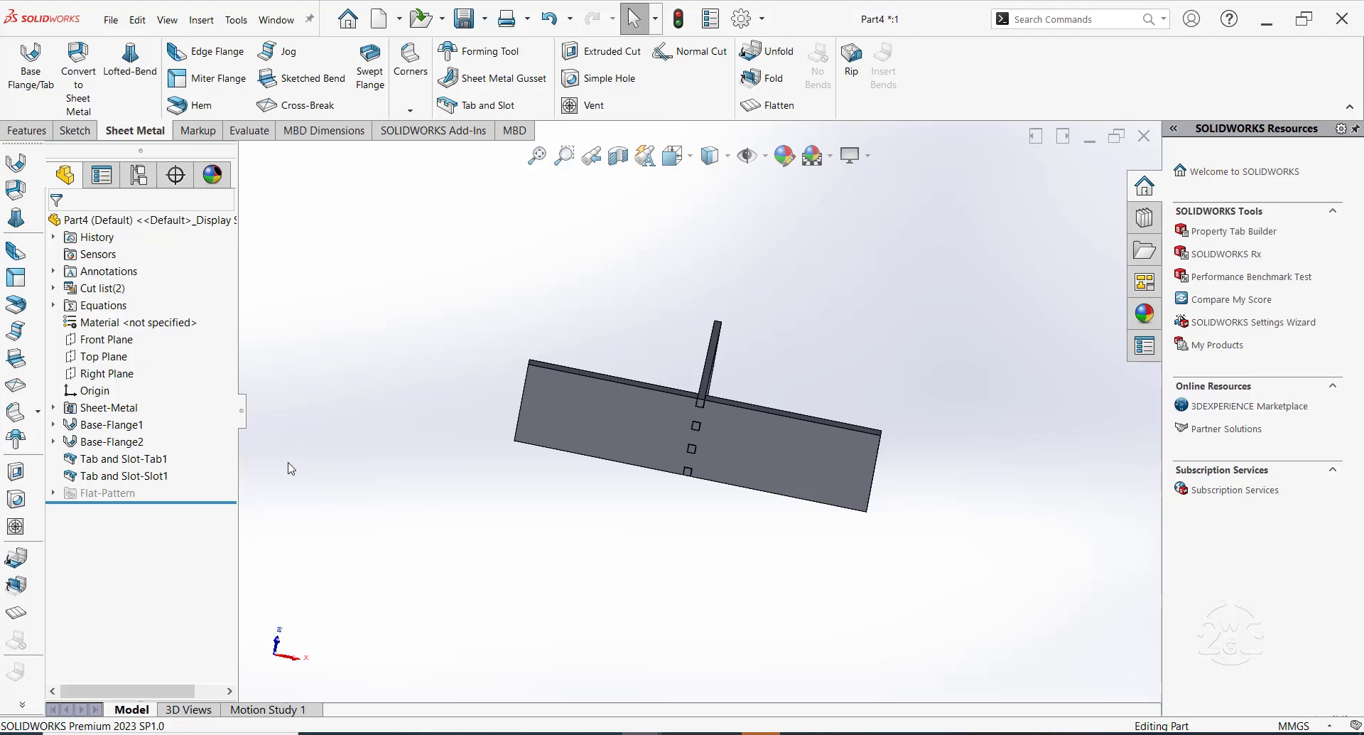
left_click(158, 459)
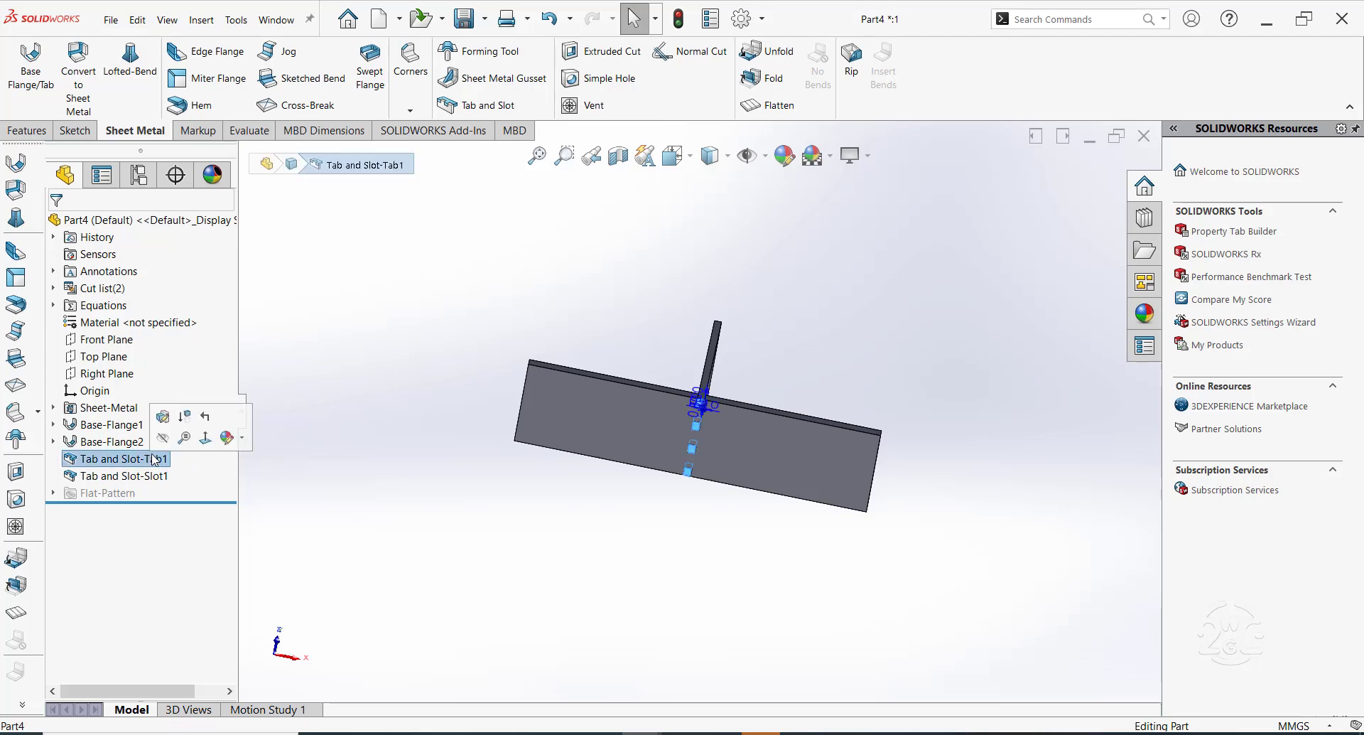
Edit Tab and Slot-Tab1 and change its Slot Length Offset from 0.10 to 0 mm
left_click(165, 418)
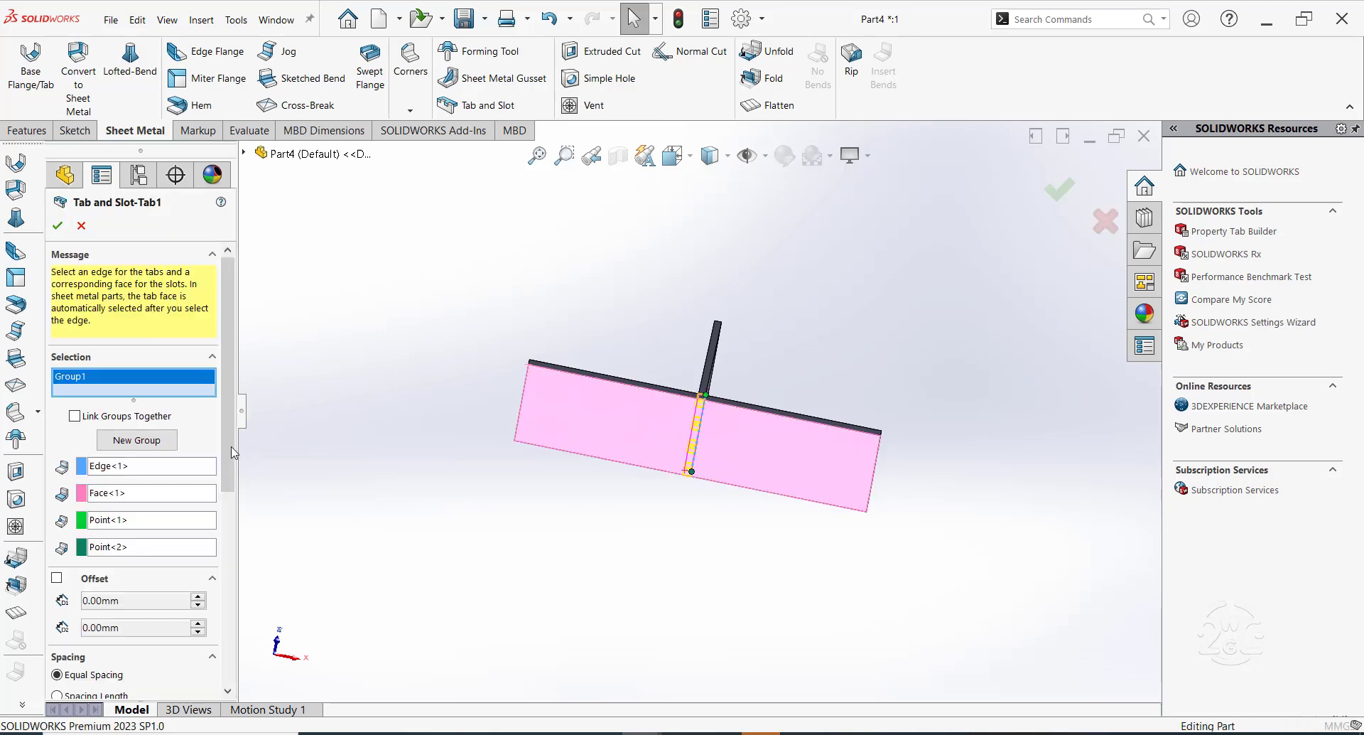
scroll(226, 446, "down", 6)
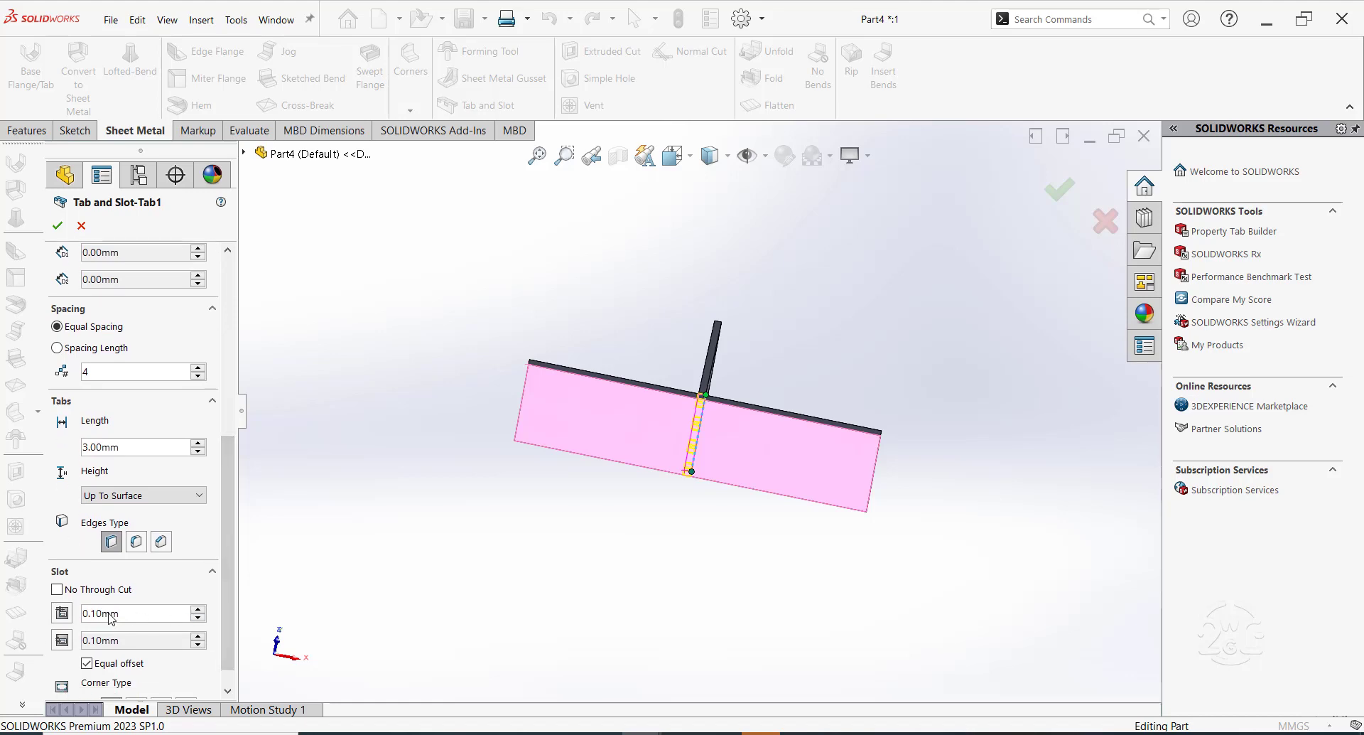
double_click(110, 615)
type("0m")
key("Return")
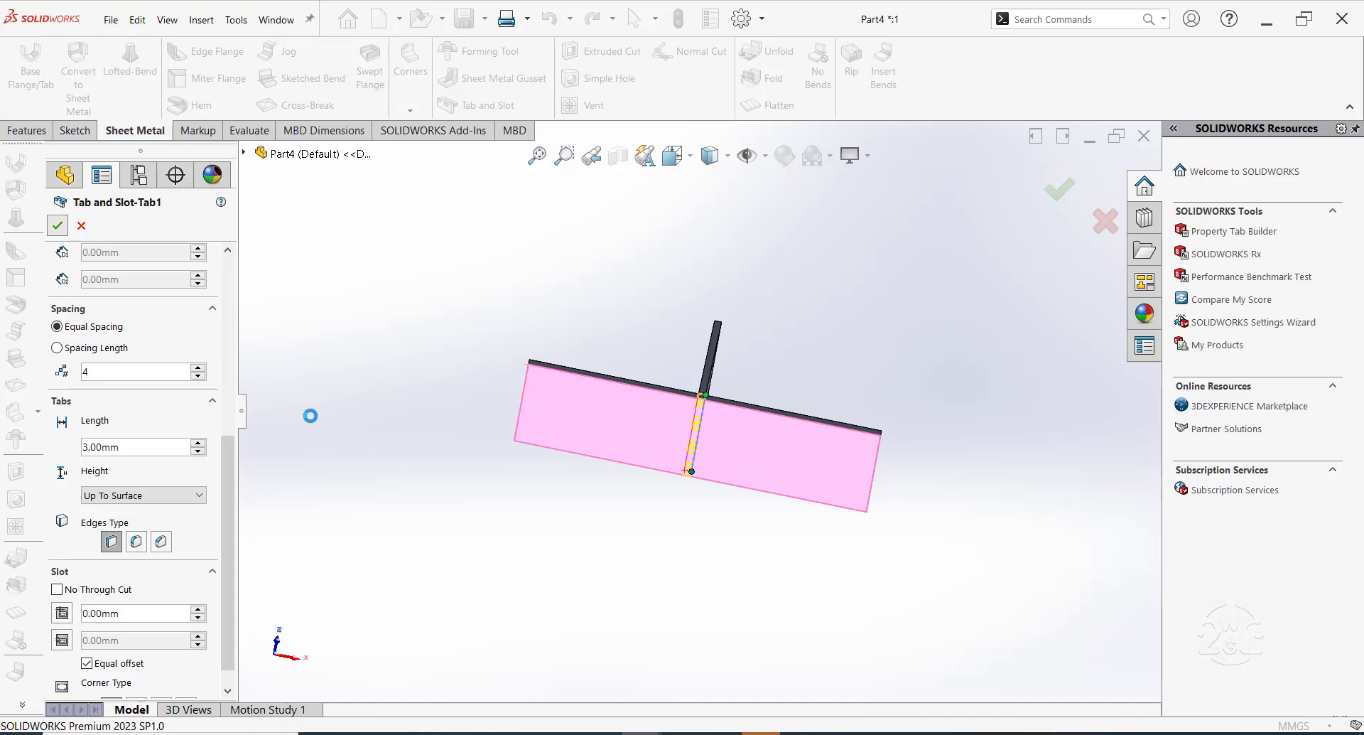
Zoom and orbit the rebuilt part back into a full 3D view
scroll(711, 398, "down", 6)
scroll(629, 352, "down", 3)
scroll(627, 353, "up", 5)
scroll(625, 363, "up", 5)
middle_click_drag(623, 273, 396, 486)
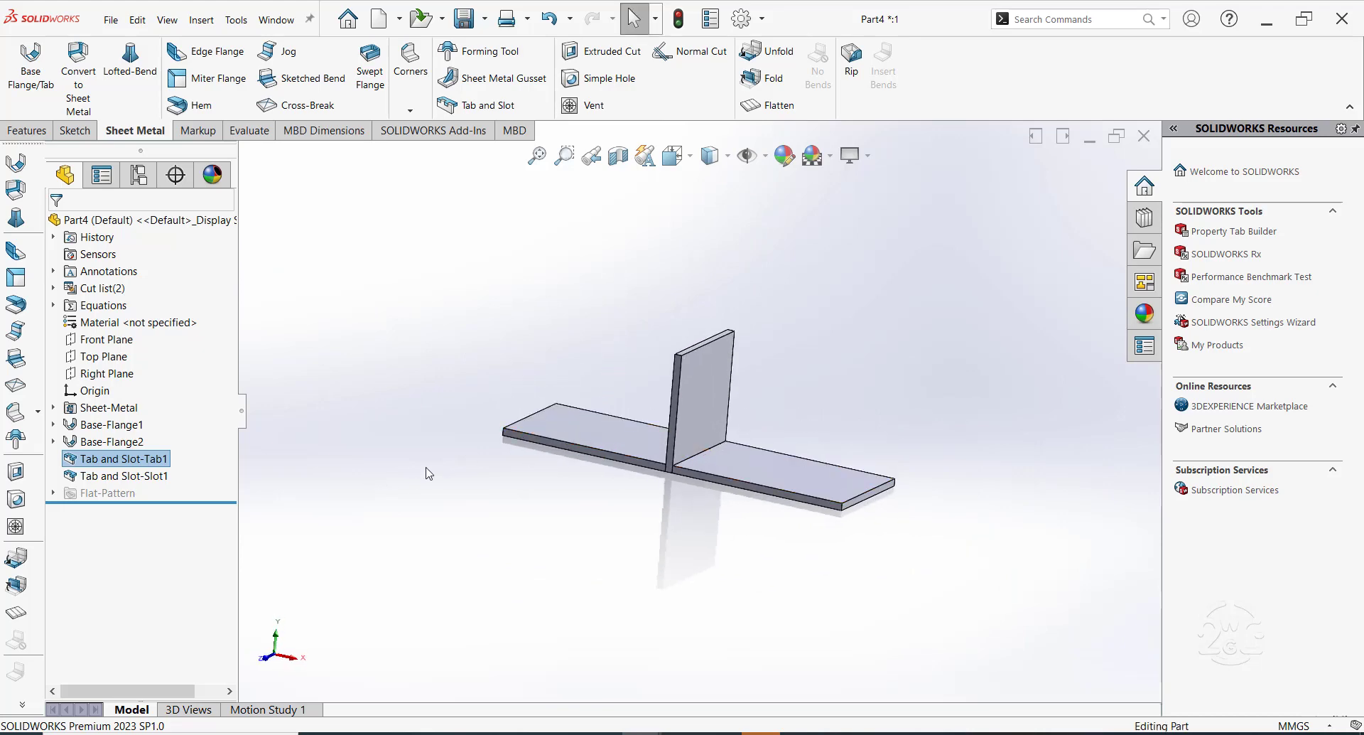